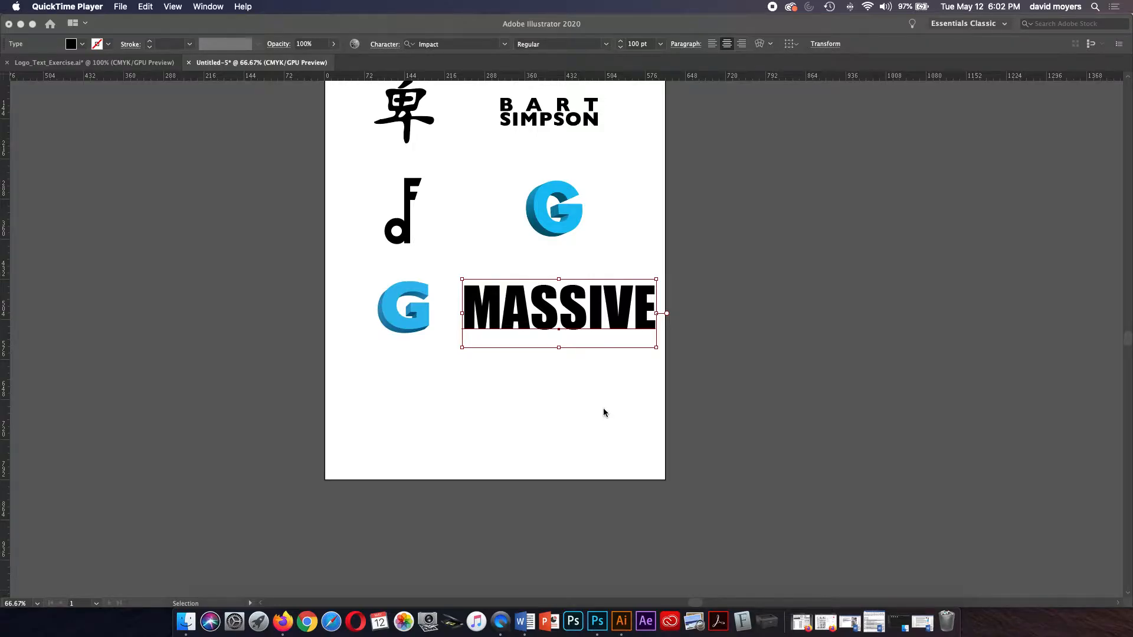
Step: Tighten the kerning between the two S letters of the MASSIVE text to -20
left_click(602, 412)
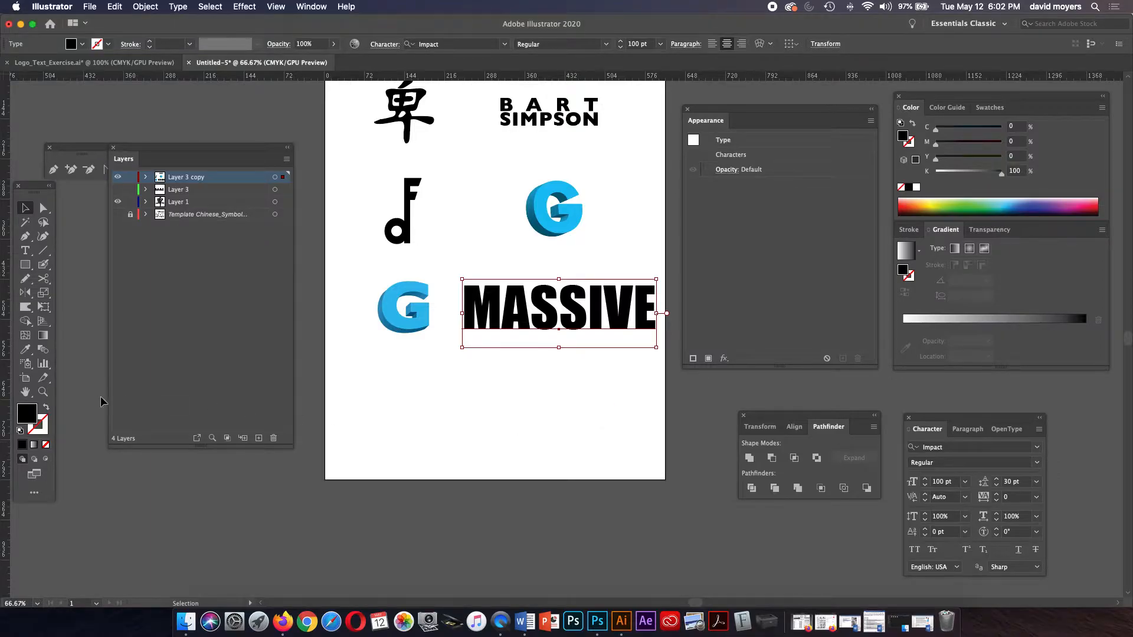
left_click(43, 392)
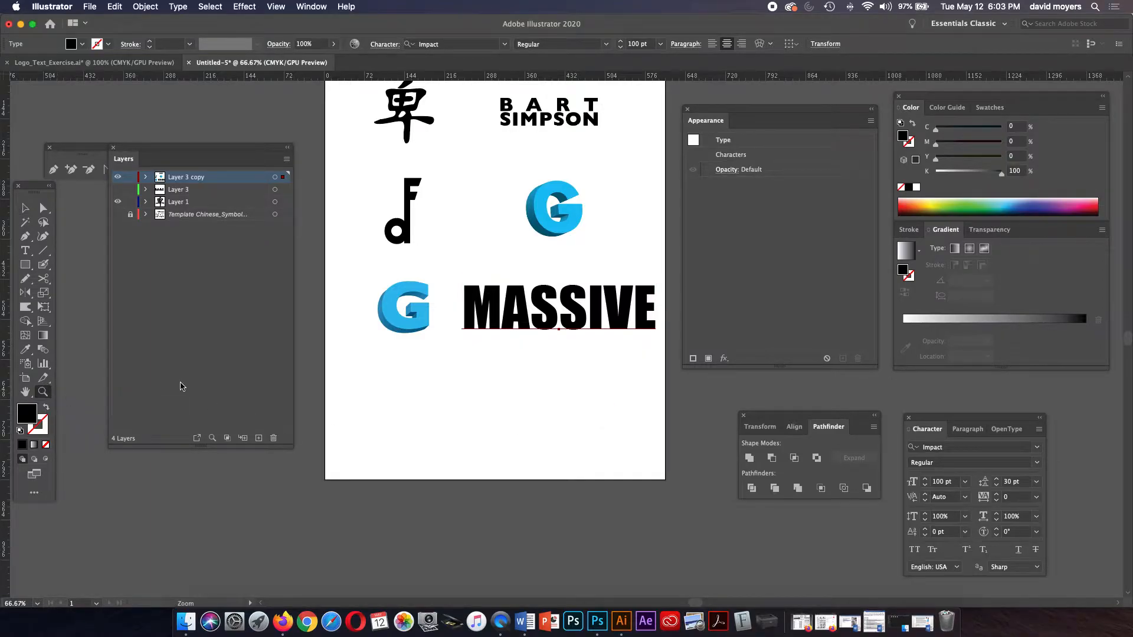
left_click(585, 318)
mouse_move(581, 345)
left_mouse_down()
mouse_move(592, 349)
mouse_move(576, 345)
left_mouse_up()
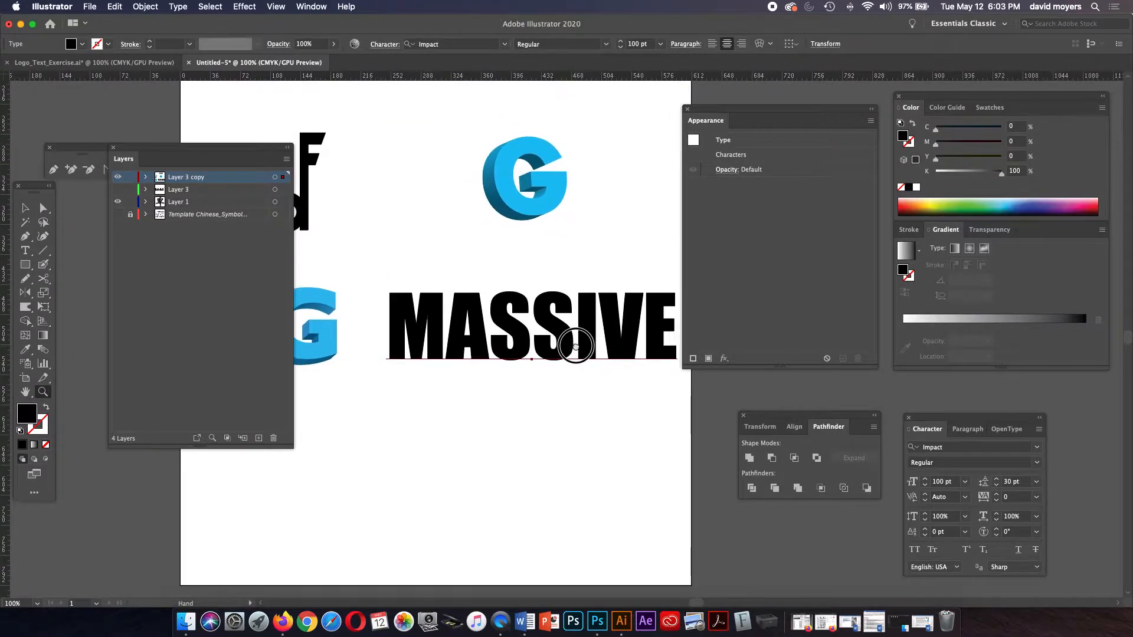
left_click(25, 250)
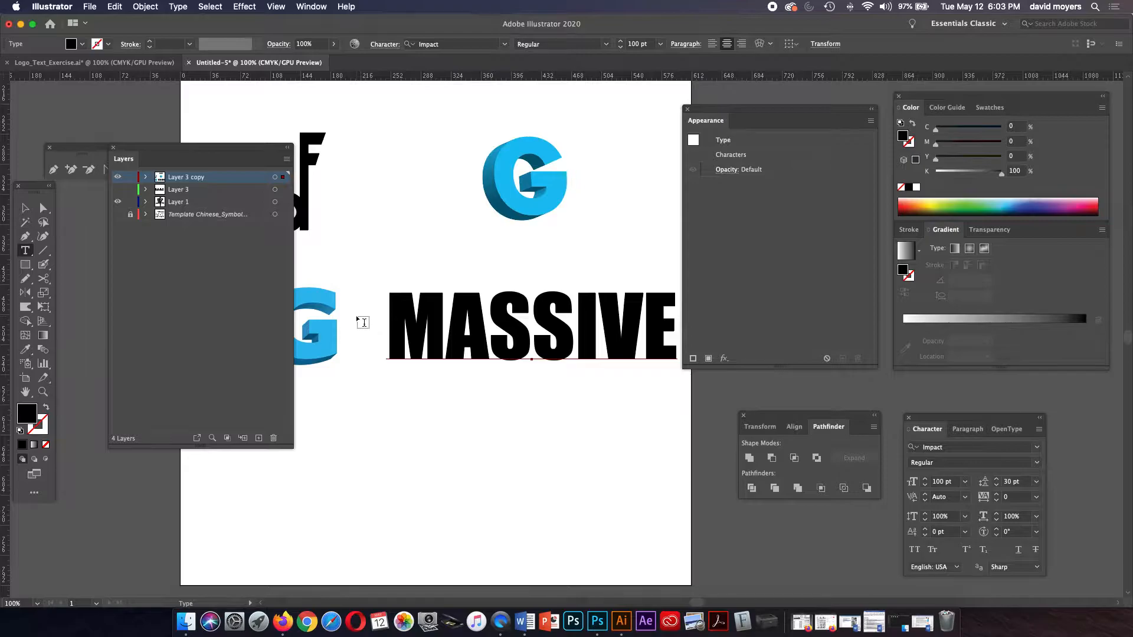
left_click(532, 355)
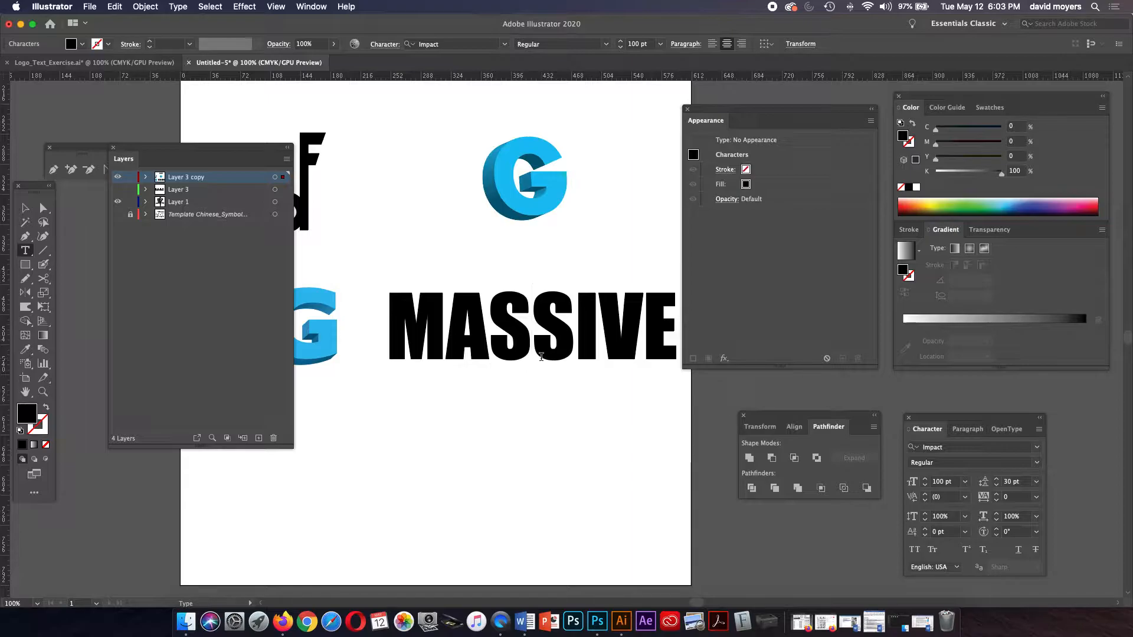
key("alt")
key("alt+Left")
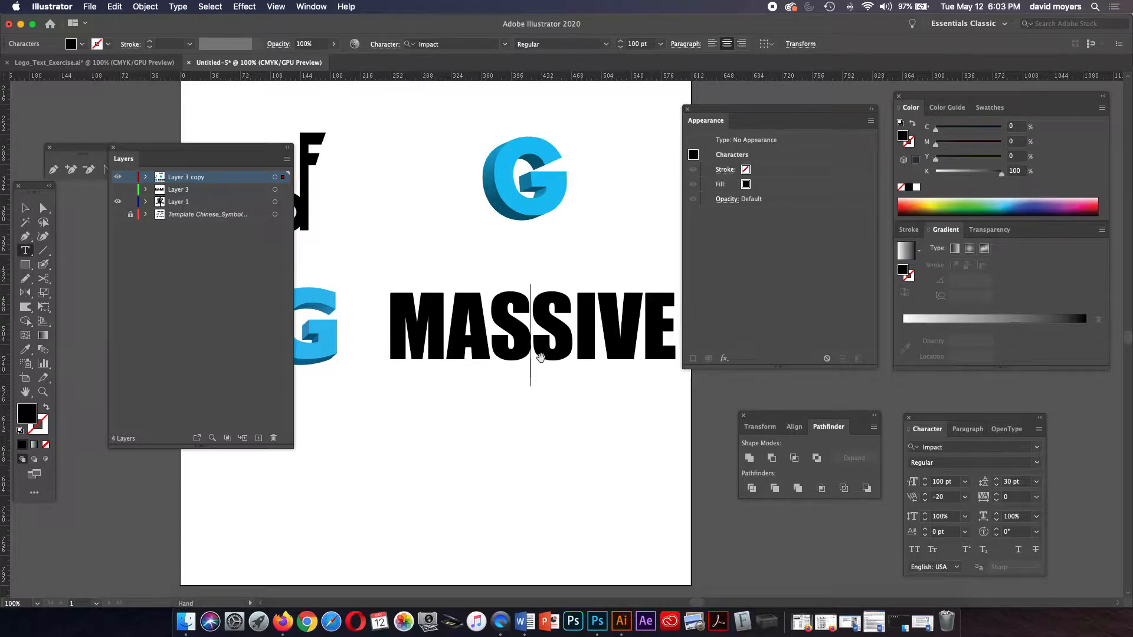
Step: Kern the S–I, V–E and I–V letter pairs of MASSIVE to -20
key("Right")
key("Right")
key("Left")
key("alt+Left")
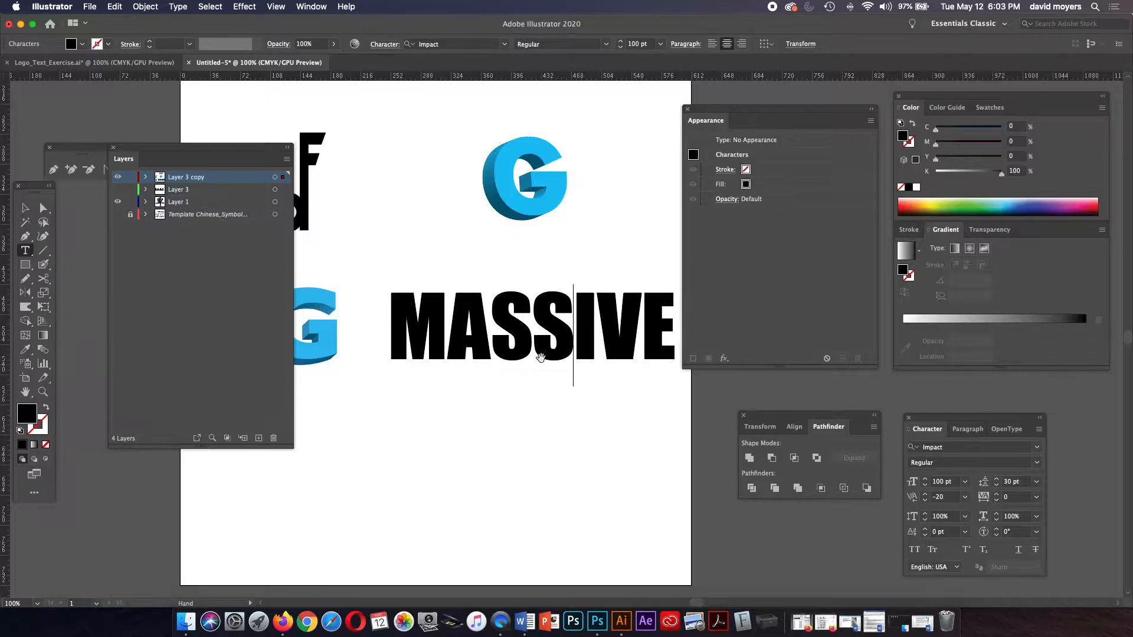
key("Right")
key("Right")
key("alt+Left")
key("Left")
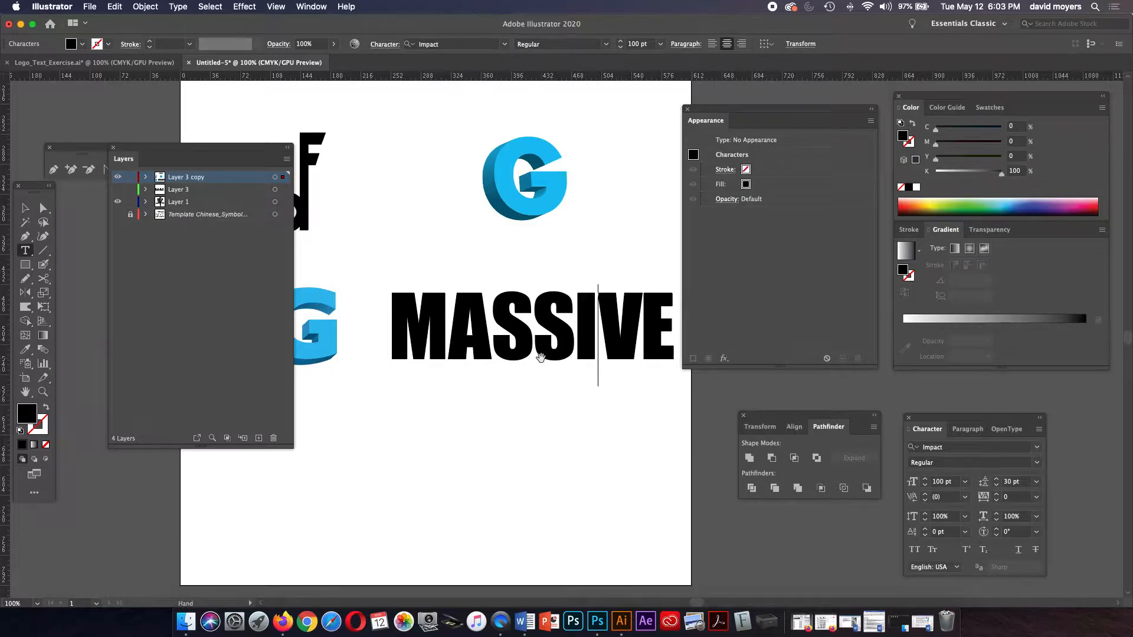
key("Left")
key("alt+Left")
key("Left")
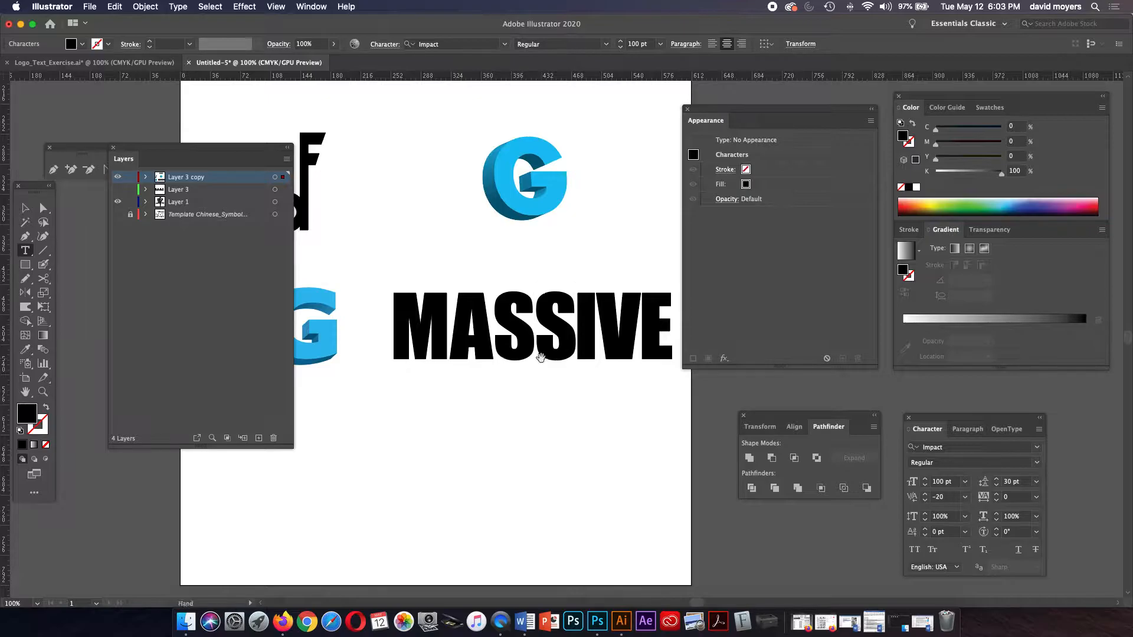
Step: Kern the A–S and M–A letter pairs of MASSIVE to -20 and select the whole text as an object
key("alt+Left")
key("Left")
key("Right")
key("alt+Right")
key("Left")
key("alt+Left")
key("alt+Left")
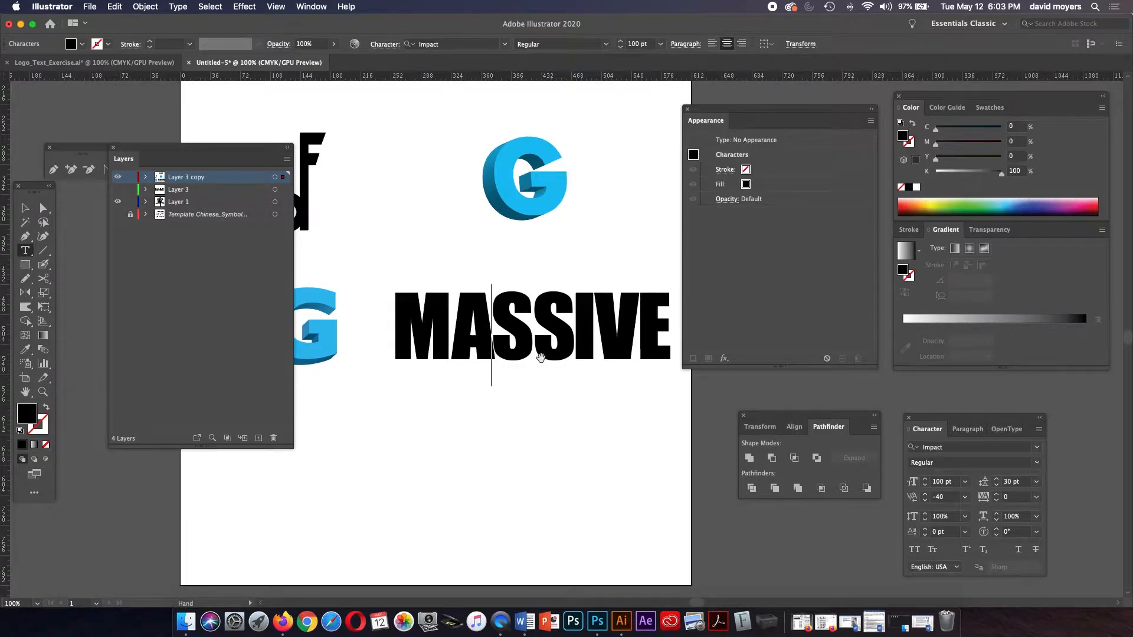
key("alt+Right")
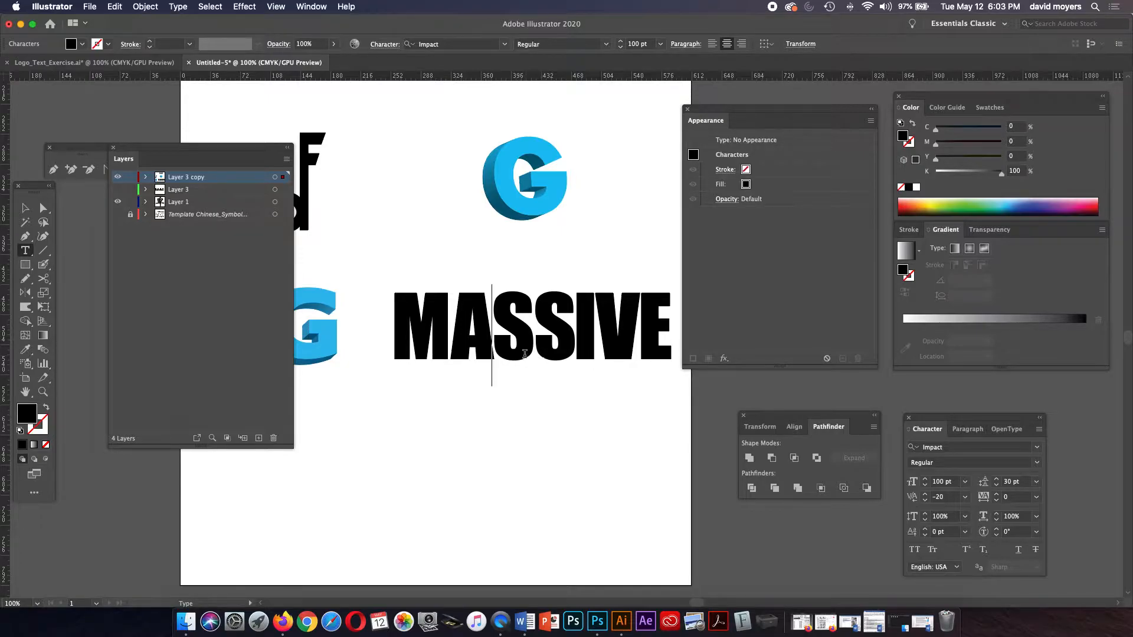
left_click(451, 340)
key("alt+Left")
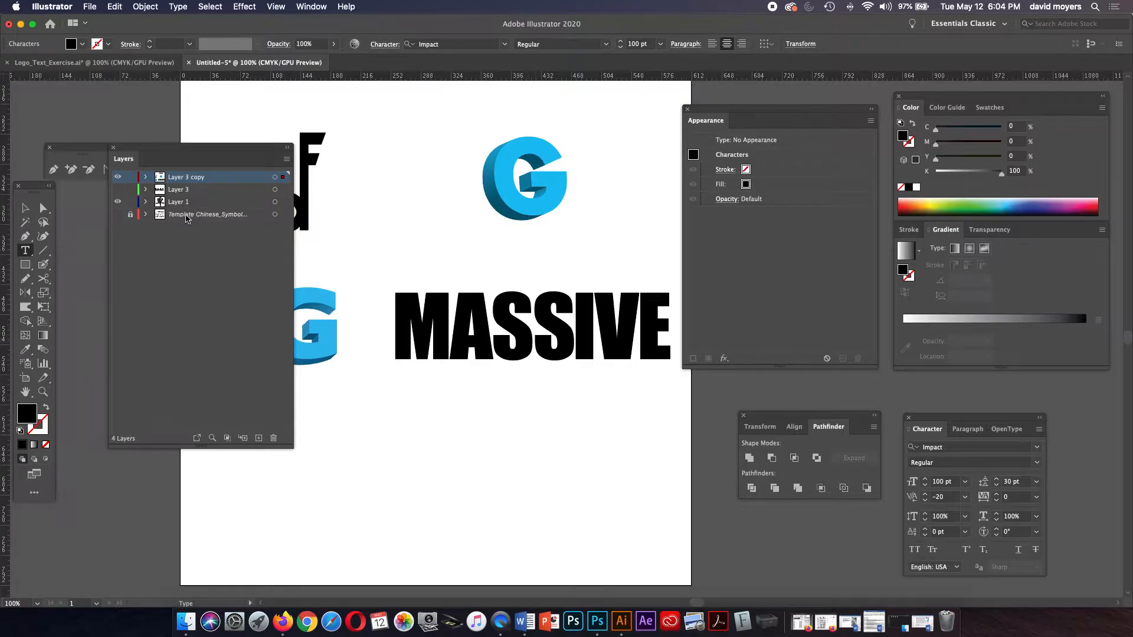
left_click(28, 208)
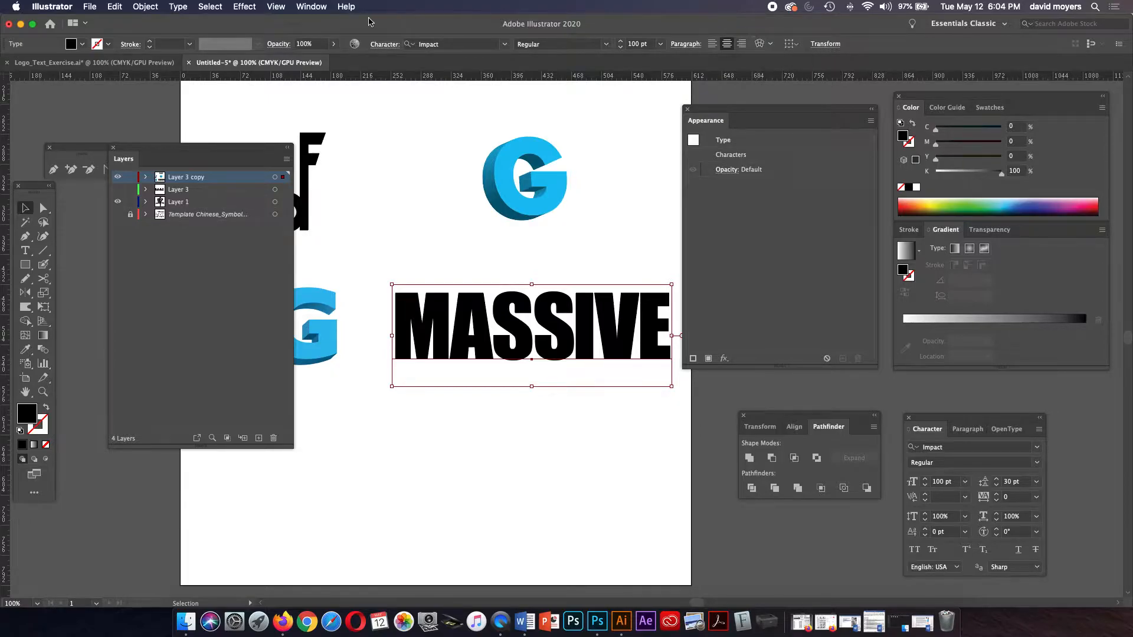
Step: Hide the Control bar and display it again
left_click(325, 8)
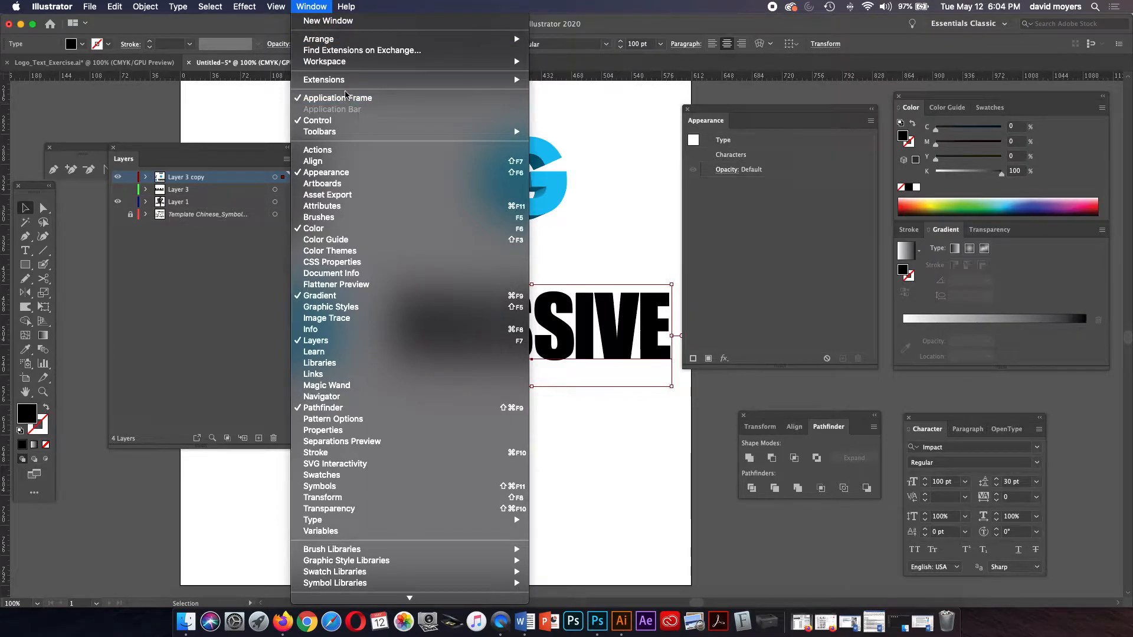
left_click(344, 122)
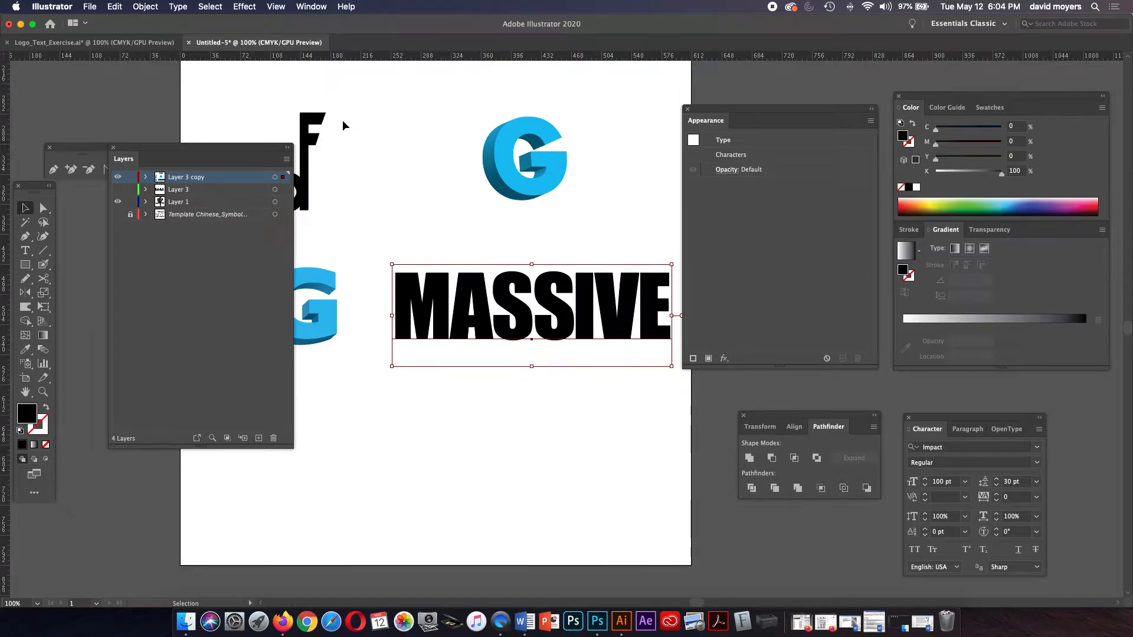
left_click(311, 7)
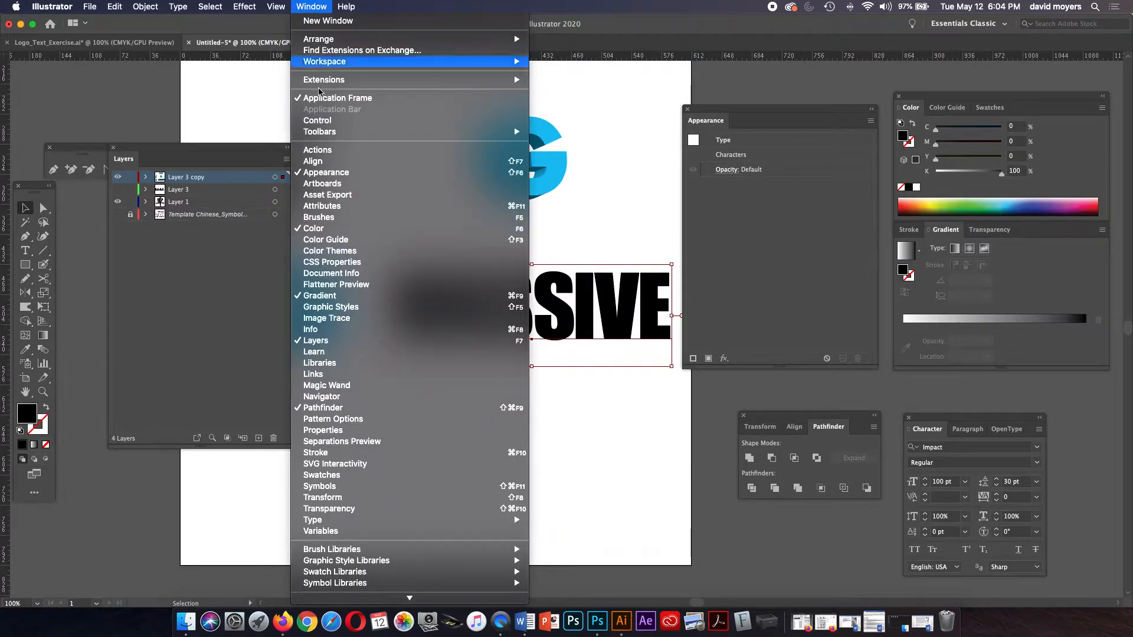
left_click(320, 120)
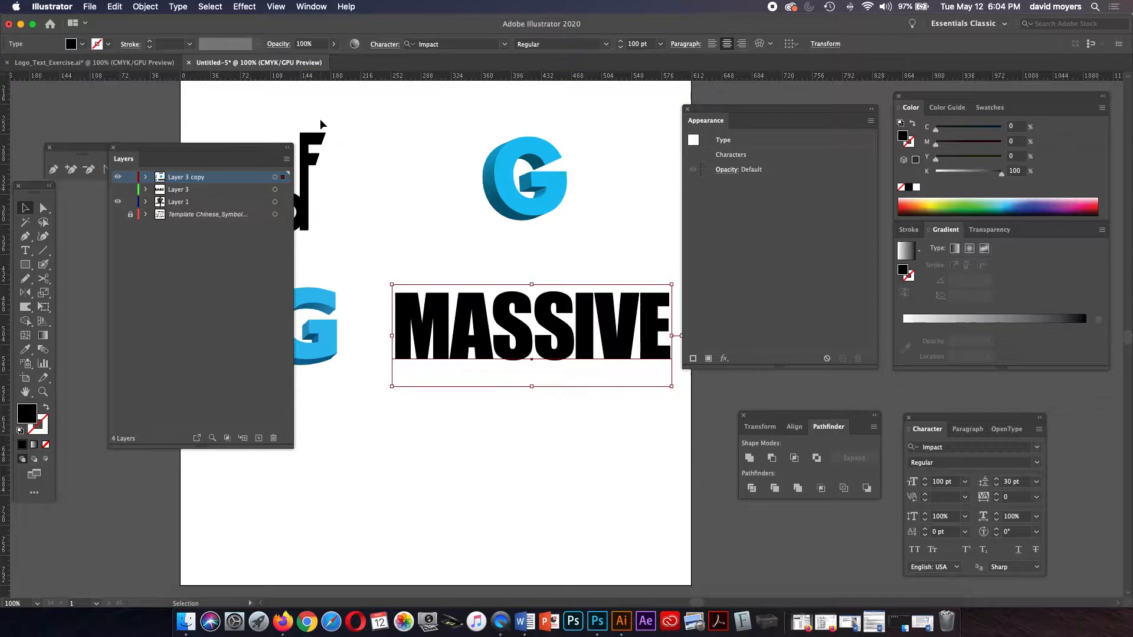
Step: View the list of available workspaces without switching to another one
left_click(322, 7)
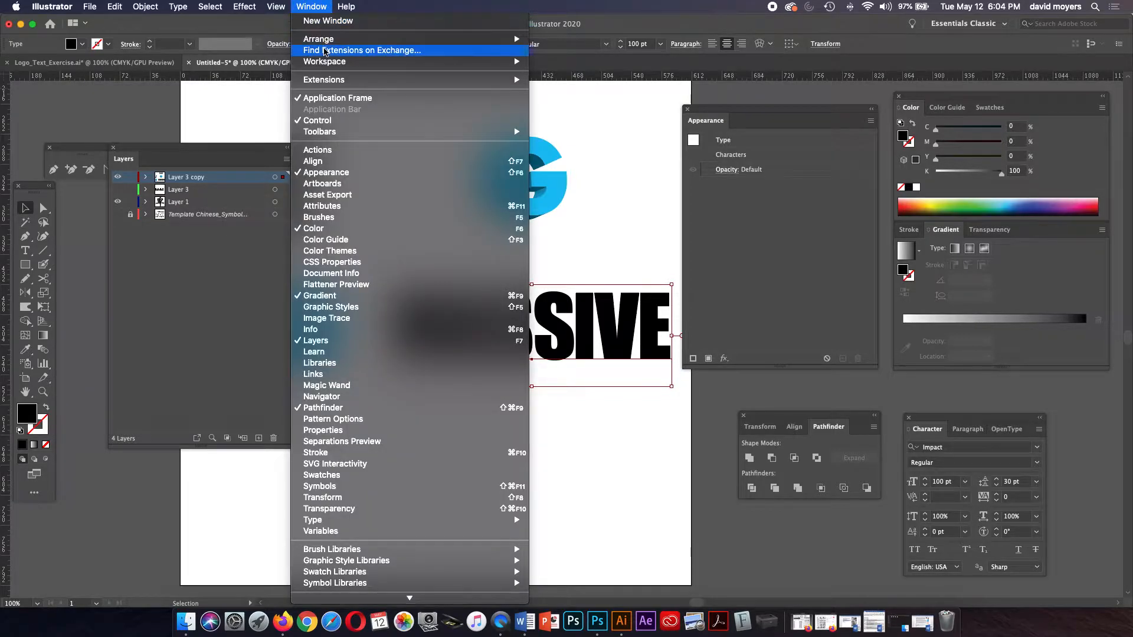
mouse_move(335, 66)
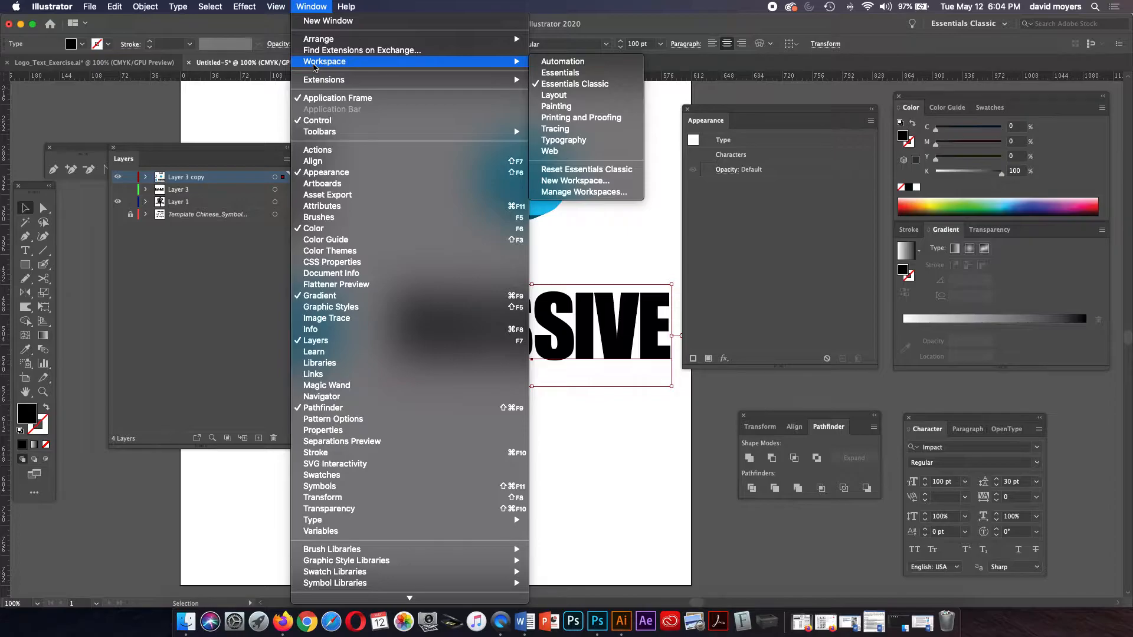
left_click(232, 100)
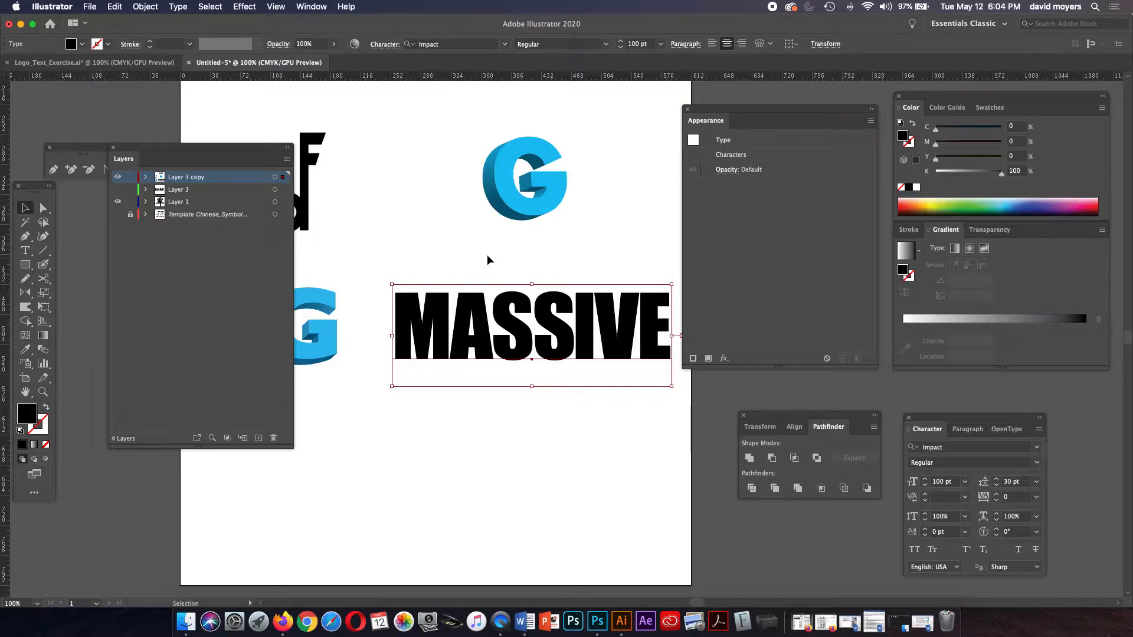
Step: Open the envelope warp options for the MASSIVE text and try the Arch style at 23% bend and the Shell Upper style
left_click(760, 44)
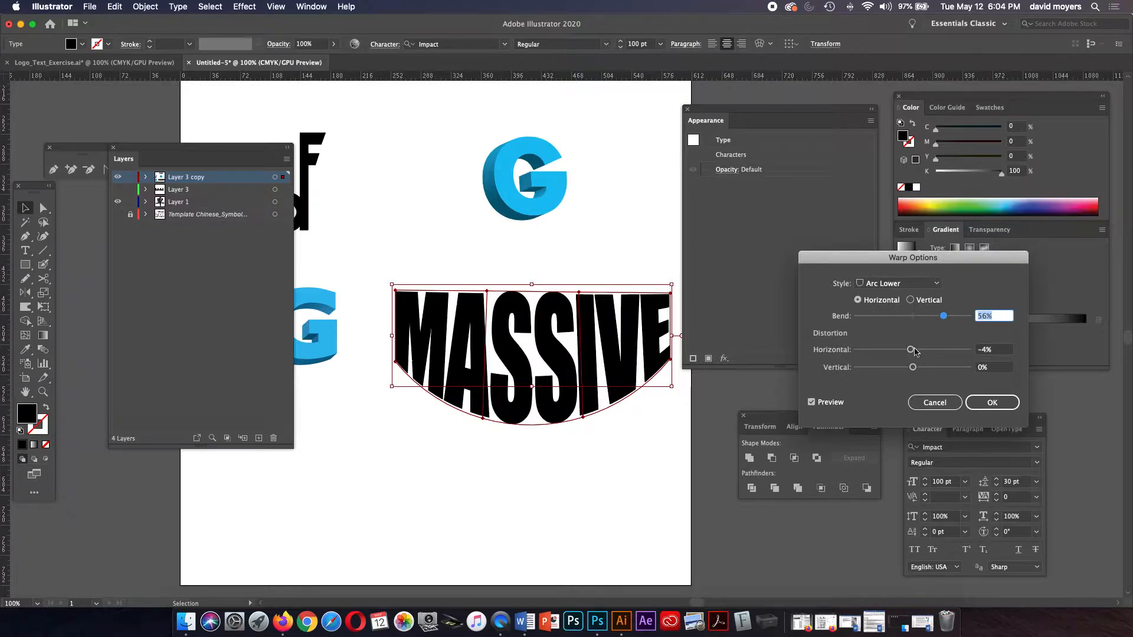
left_click(907, 285)
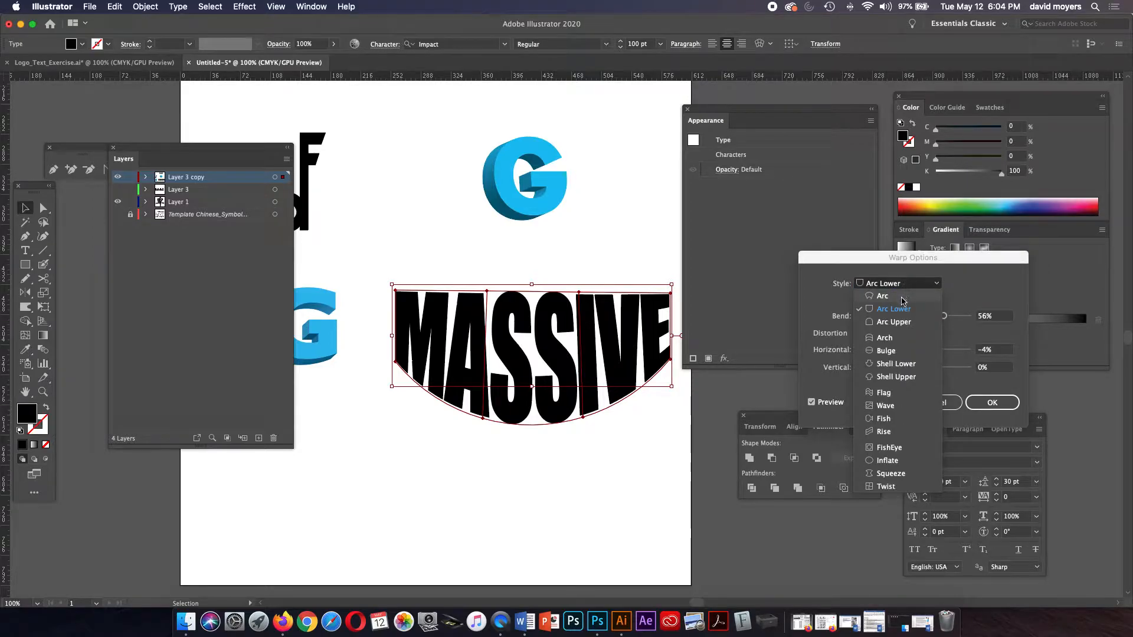
left_click(890, 338)
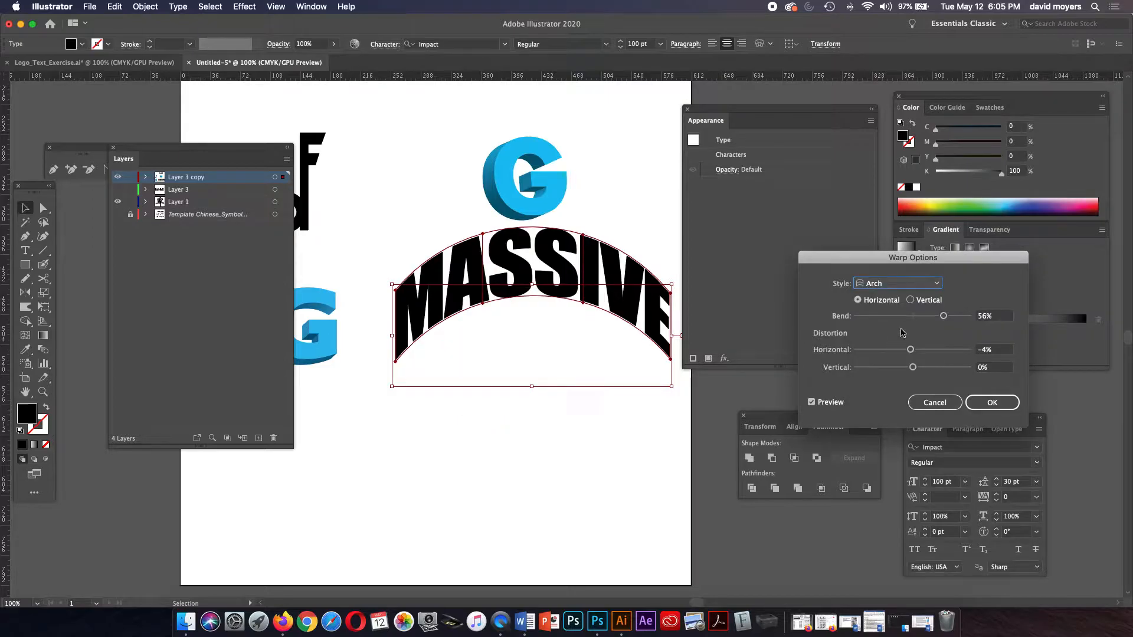
left_click_drag(943, 316, 925, 319)
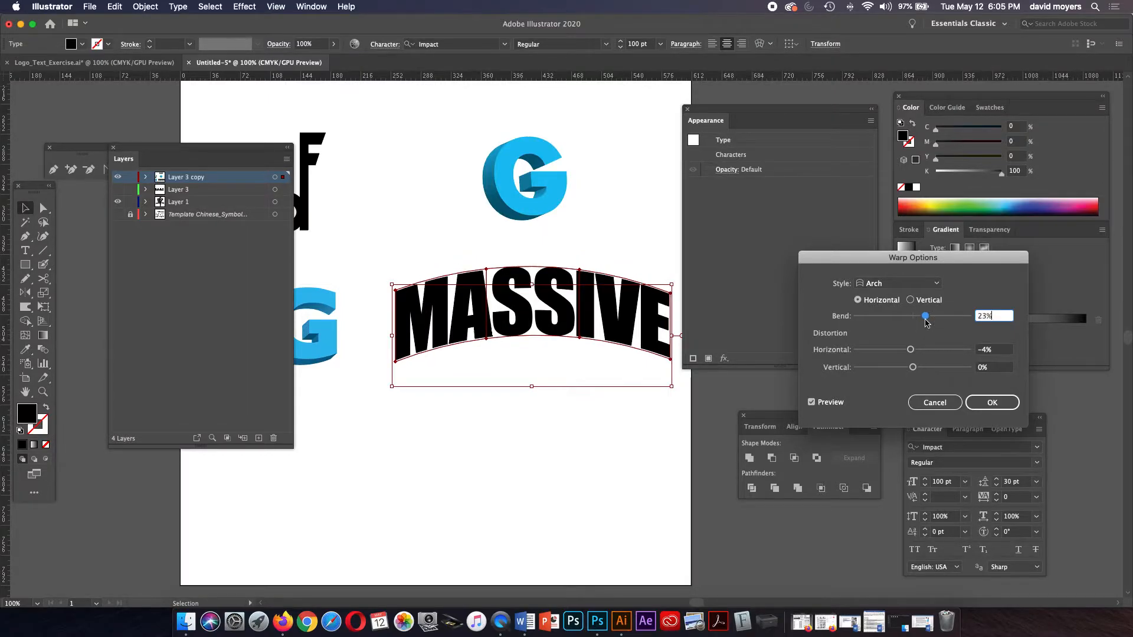
left_click(896, 283)
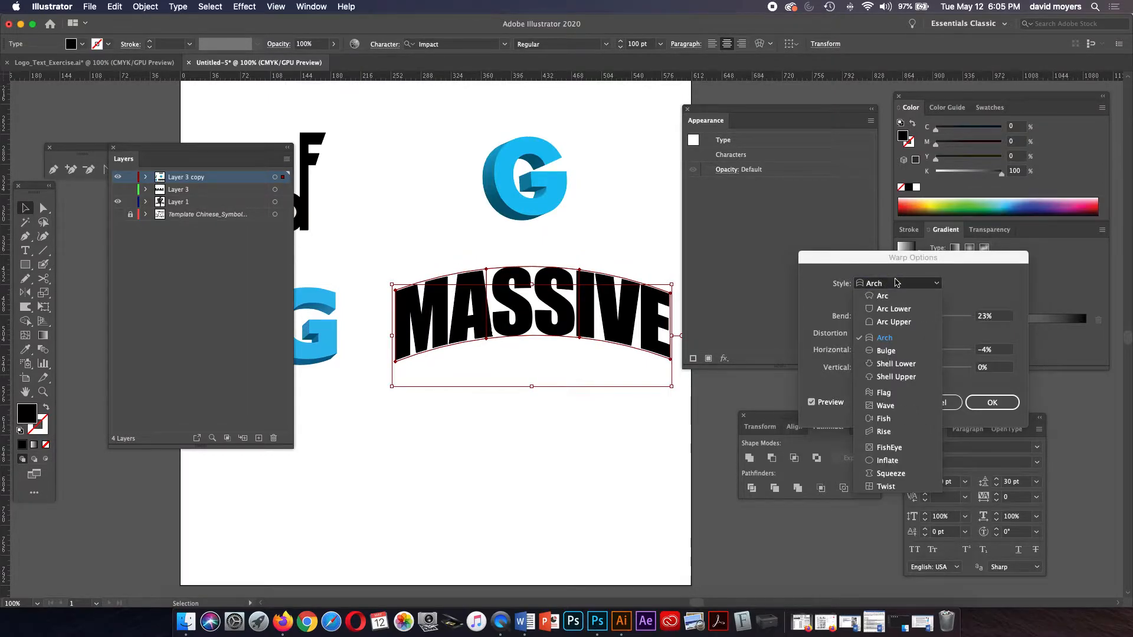
left_click(884, 377)
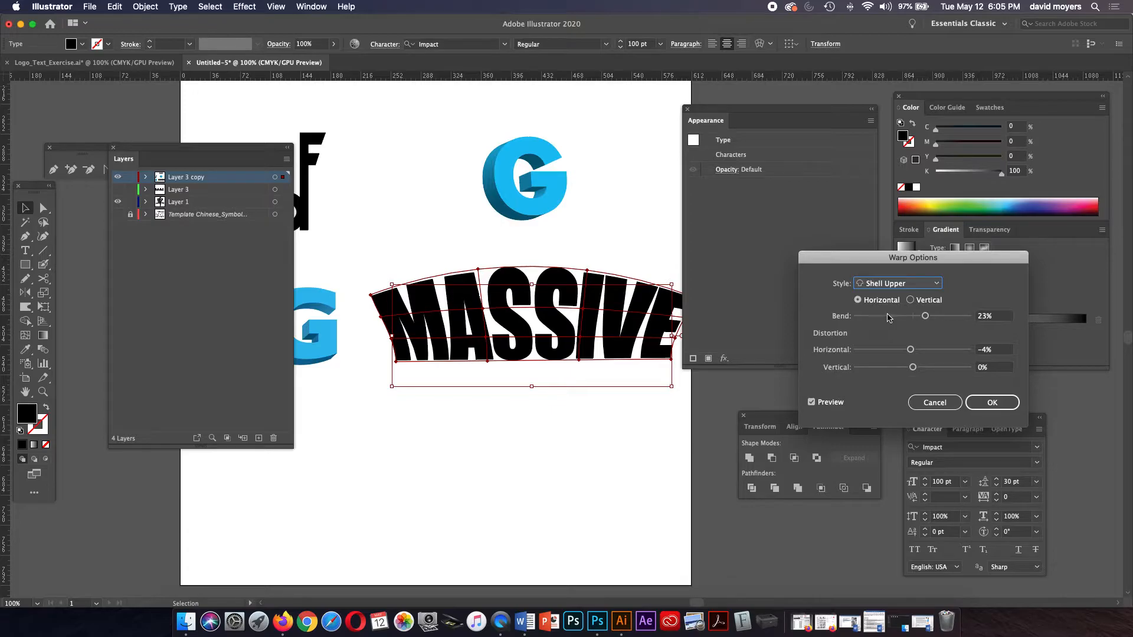
Step: Warp the MASSIVE text with the Arc Lower style and a 35% horizontal bend
left_click(888, 284)
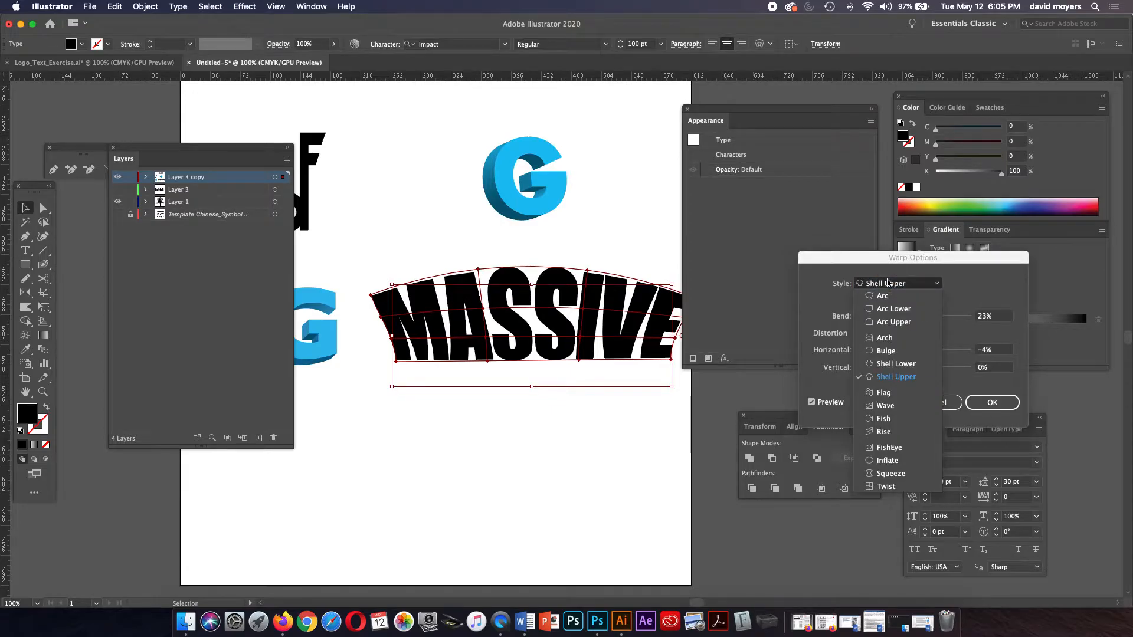
left_click(891, 309)
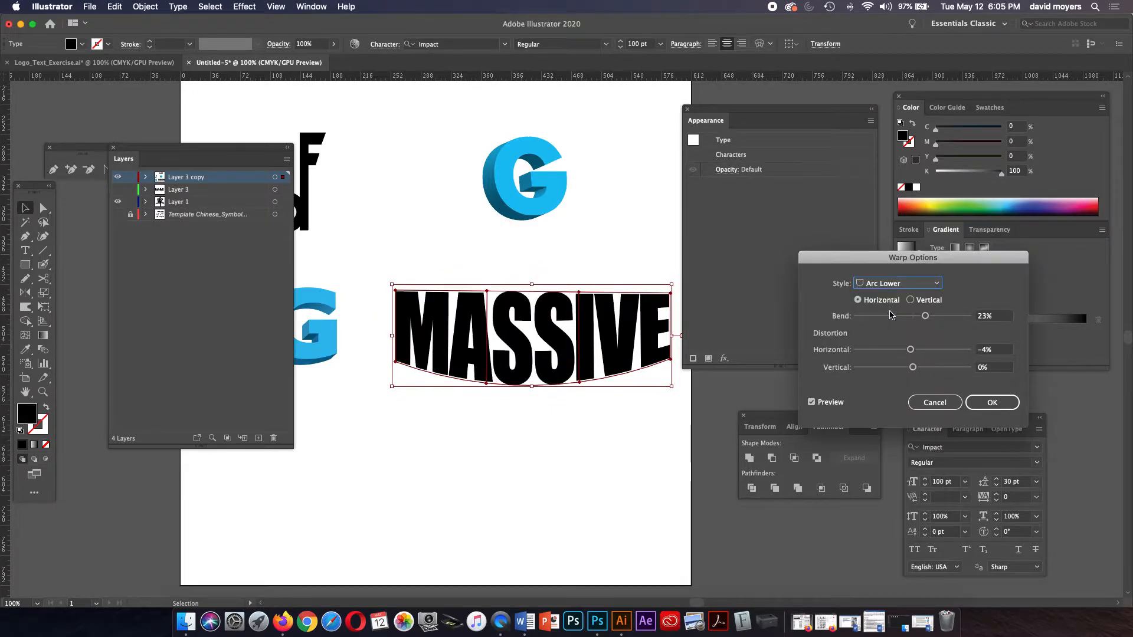
left_click_drag(924, 317, 934, 317)
left_click(933, 318)
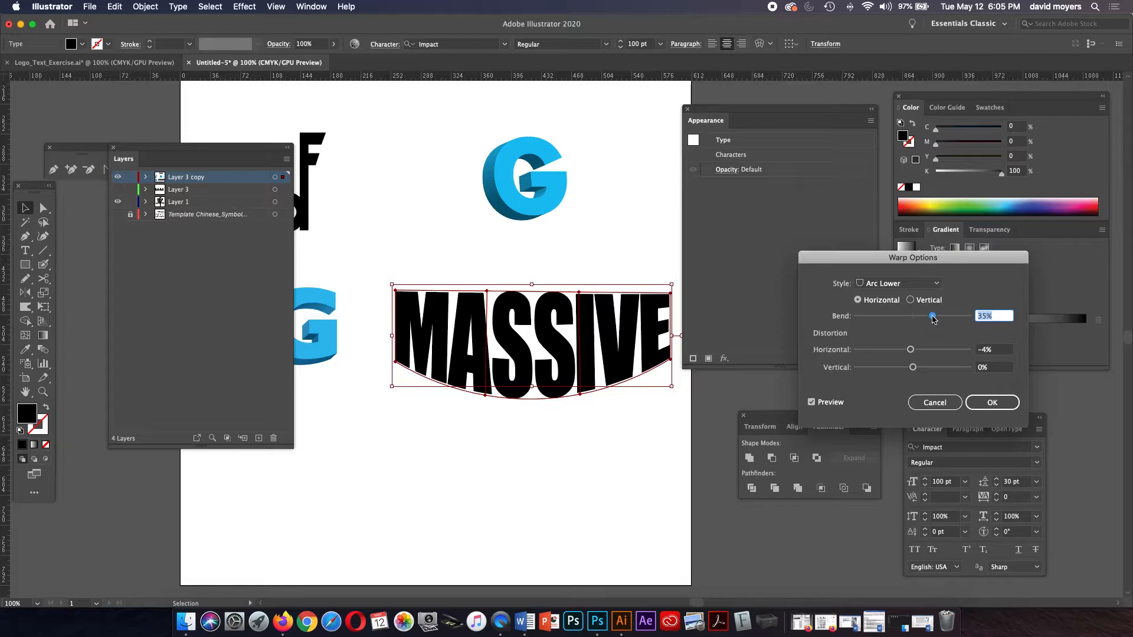
left_click(993, 403)
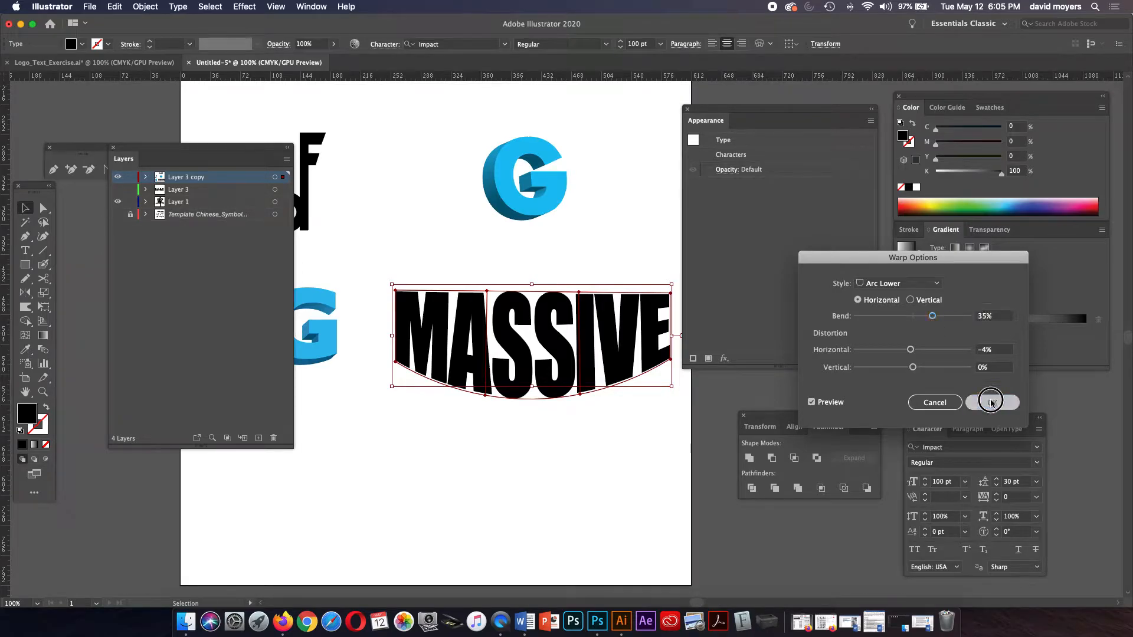
left_click(26, 208)
key("a")
key("super+i")
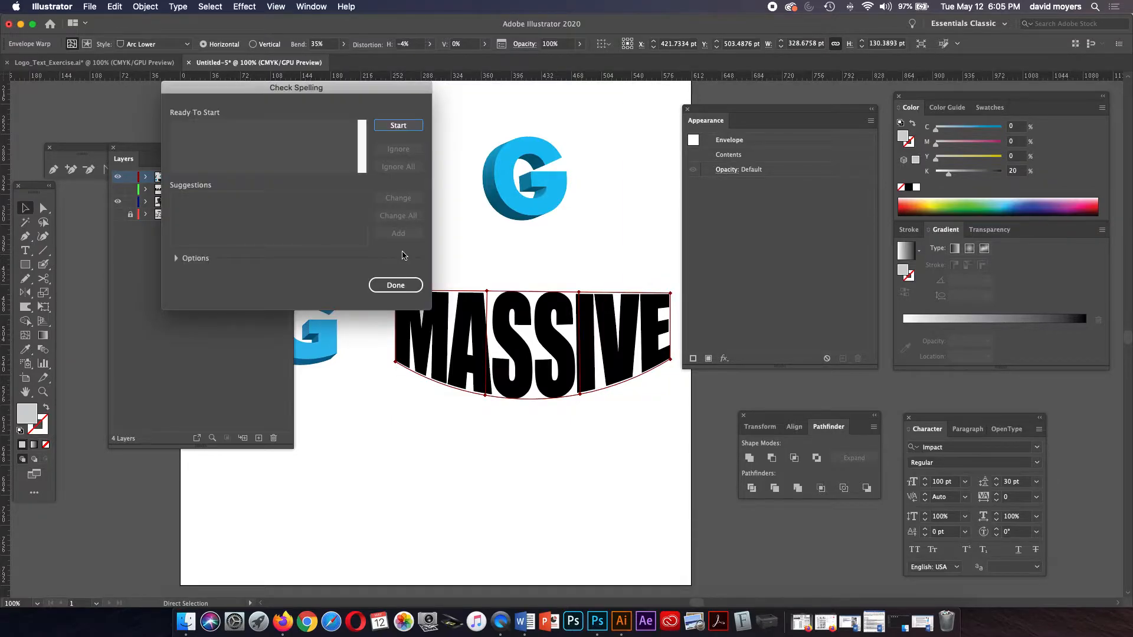
left_click(399, 286)
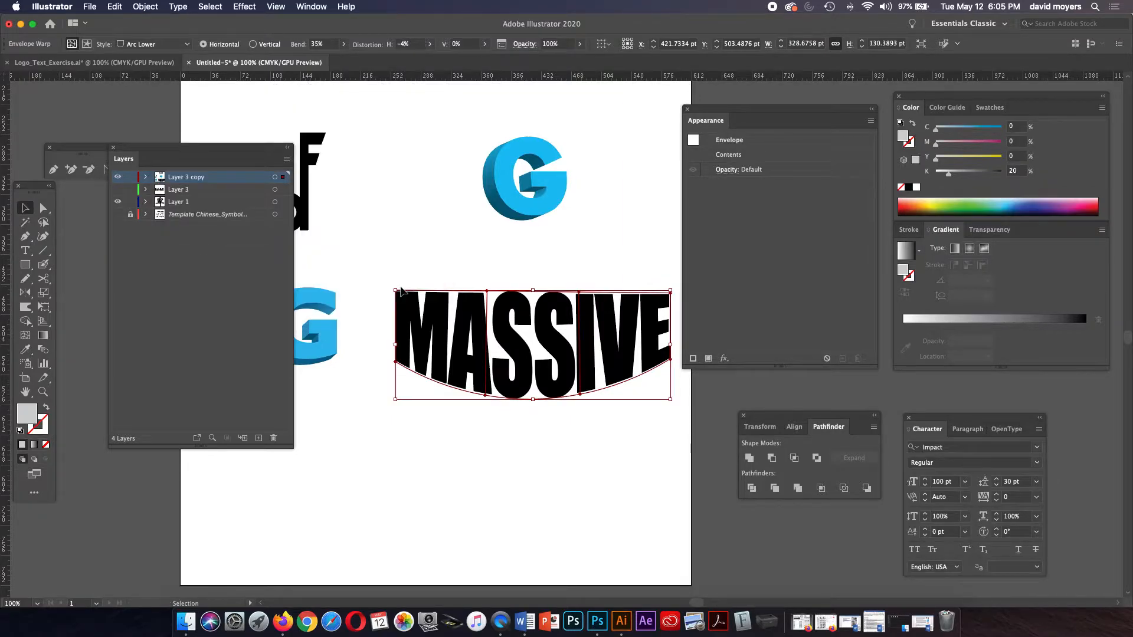
Step: Inspect the warped MASSIVE text in outline view and return to the normal preview
key("super+y")
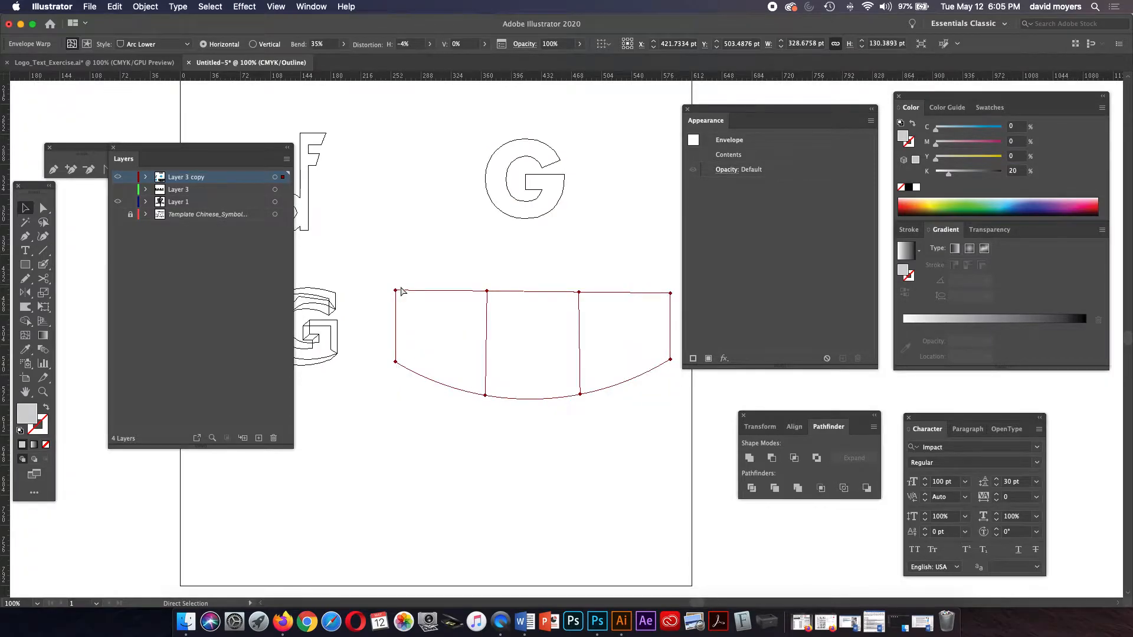
key("super+y")
key("v")
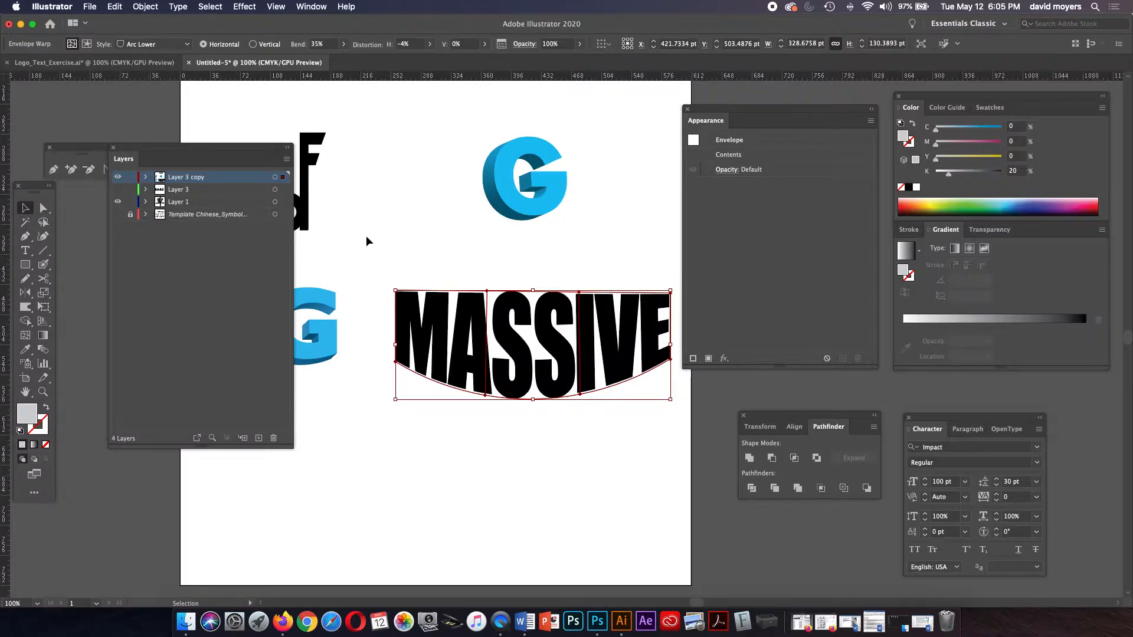
Step: Expand the warped MASSIVE envelope into editable shapes, including both object and fill
left_click(179, 6)
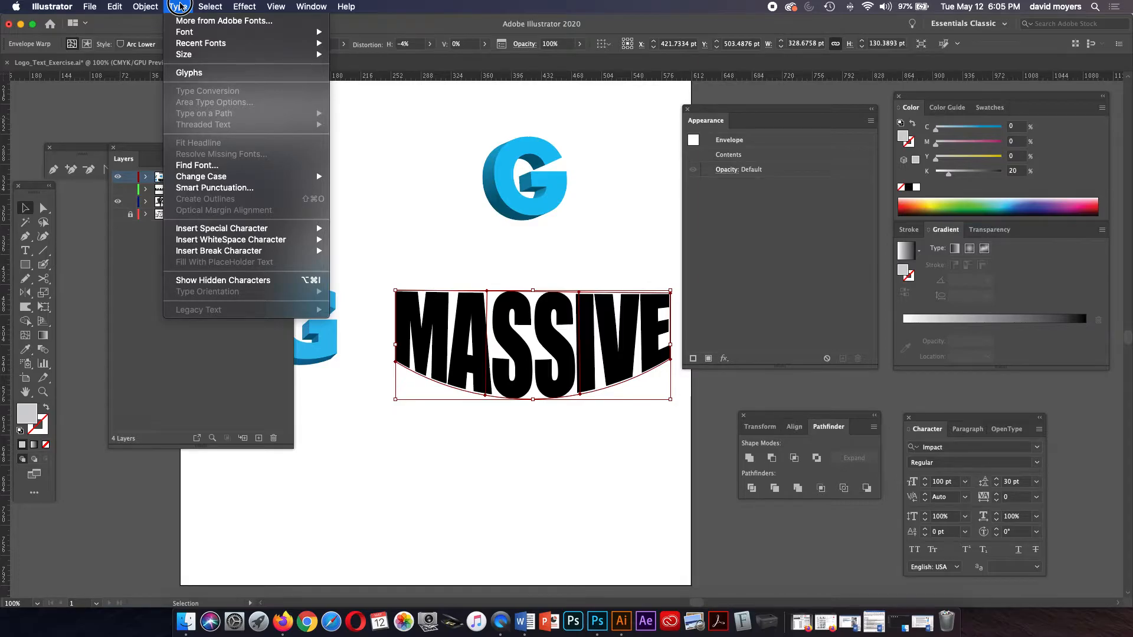
mouse_move(148, 6)
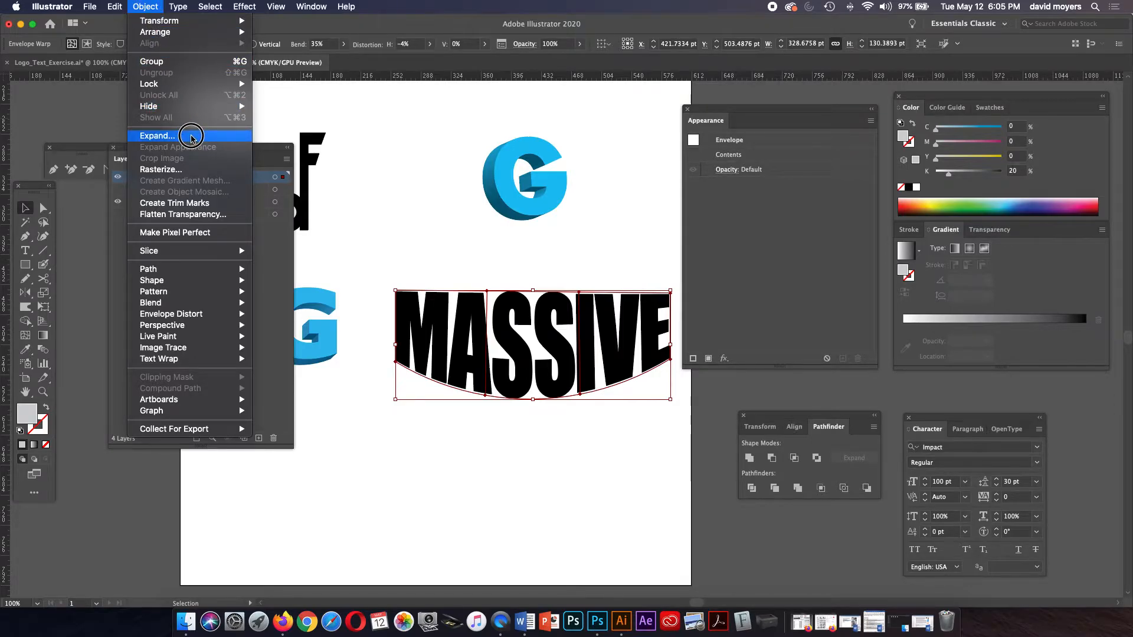
left_click(191, 138)
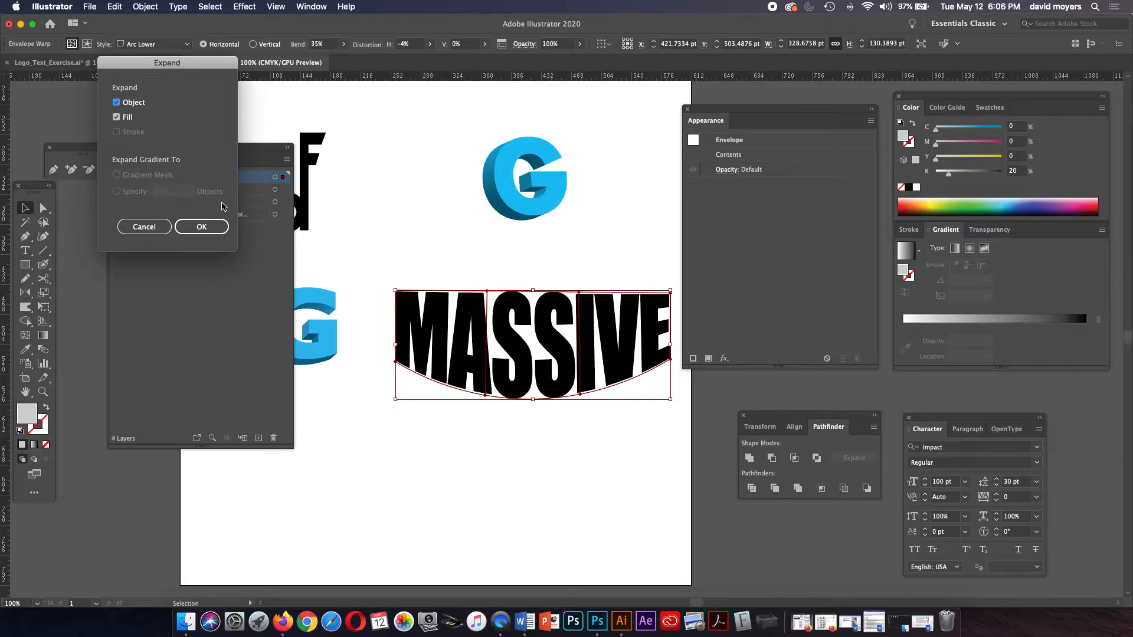
left_click(214, 227)
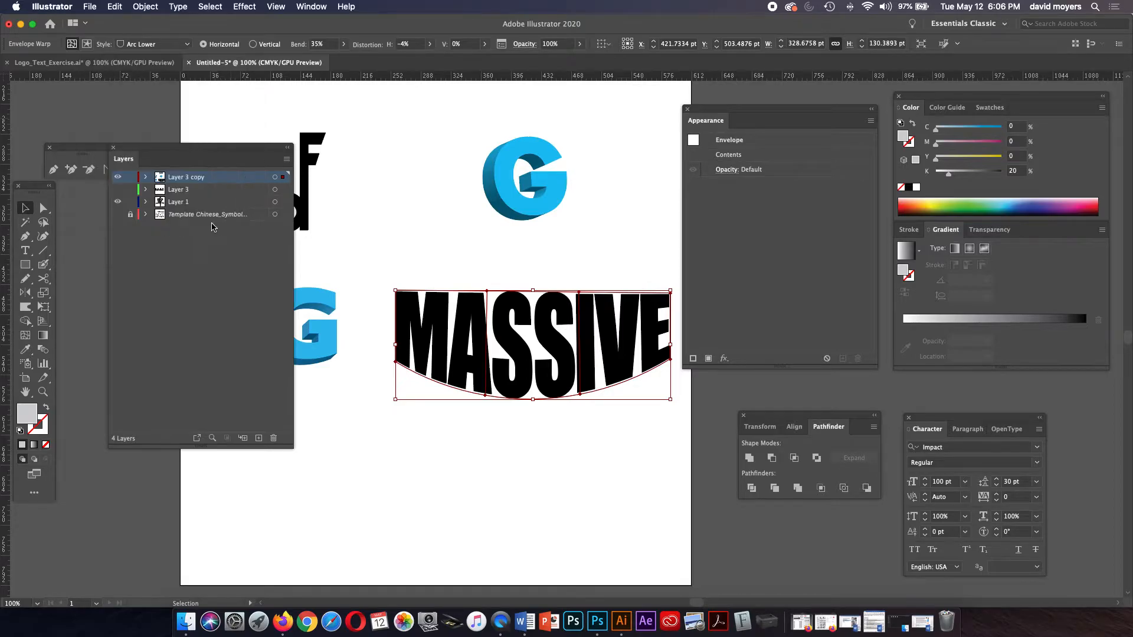
left_click(372, 206)
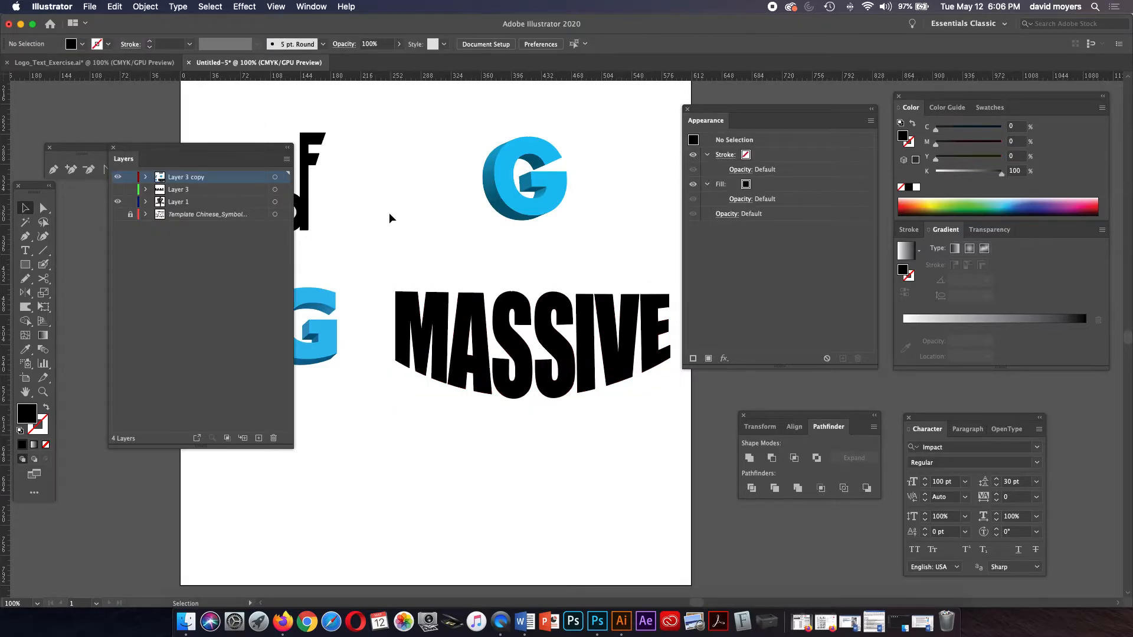
Step: Inspect the expanded MASSIVE letters in outline view and examine their individual anchor points
key("a")
key("ctrl+y")
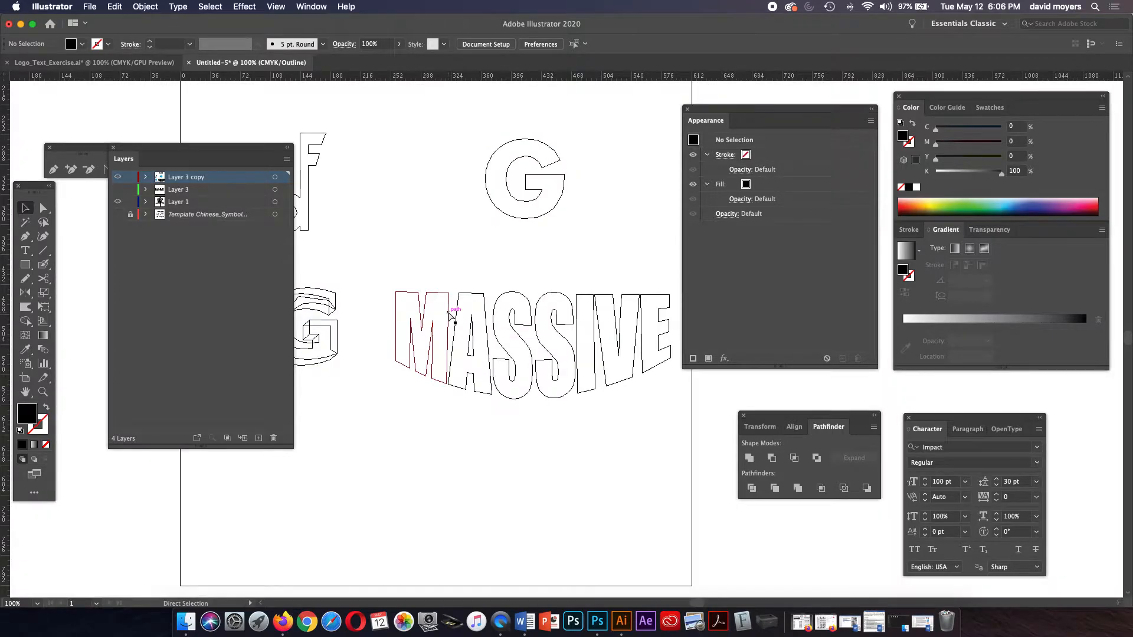
key("ctrl+y")
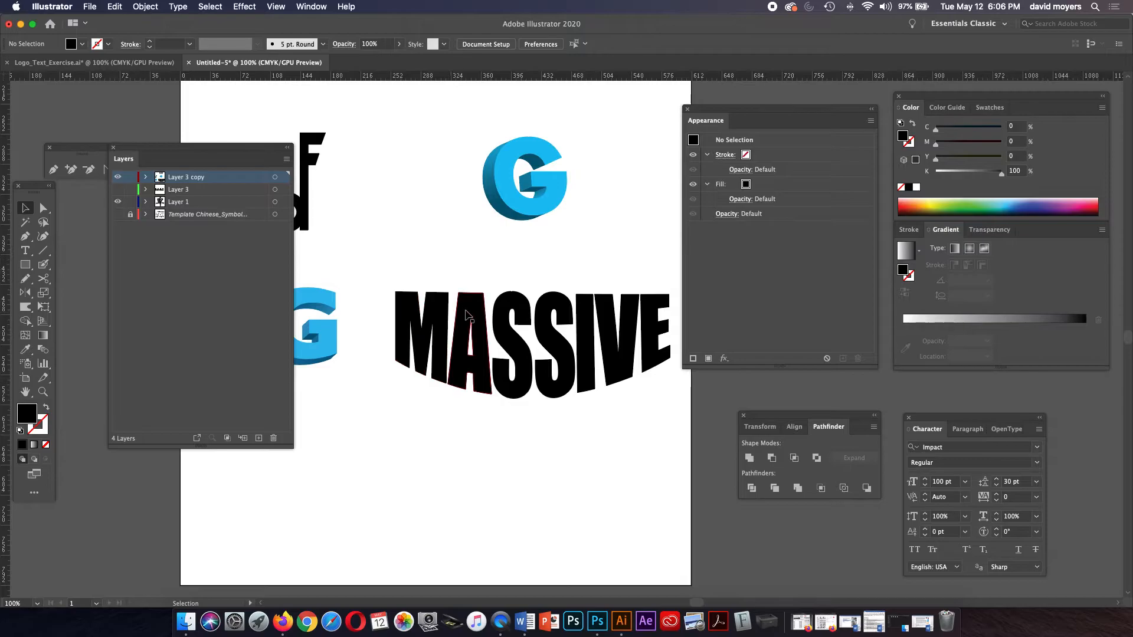
left_click(476, 313)
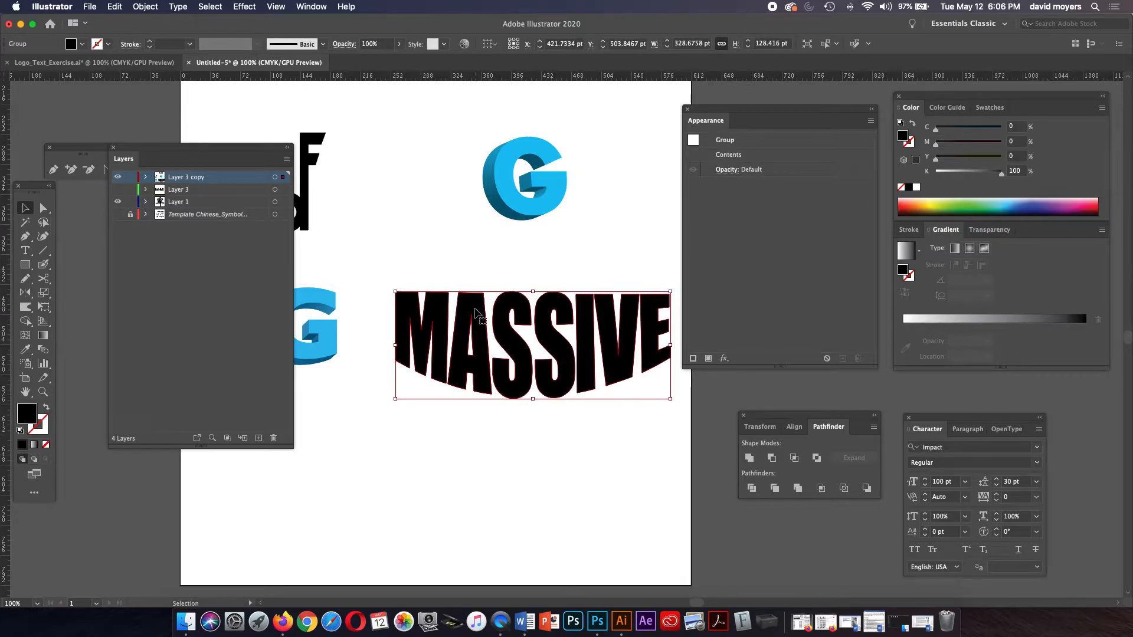
key("a")
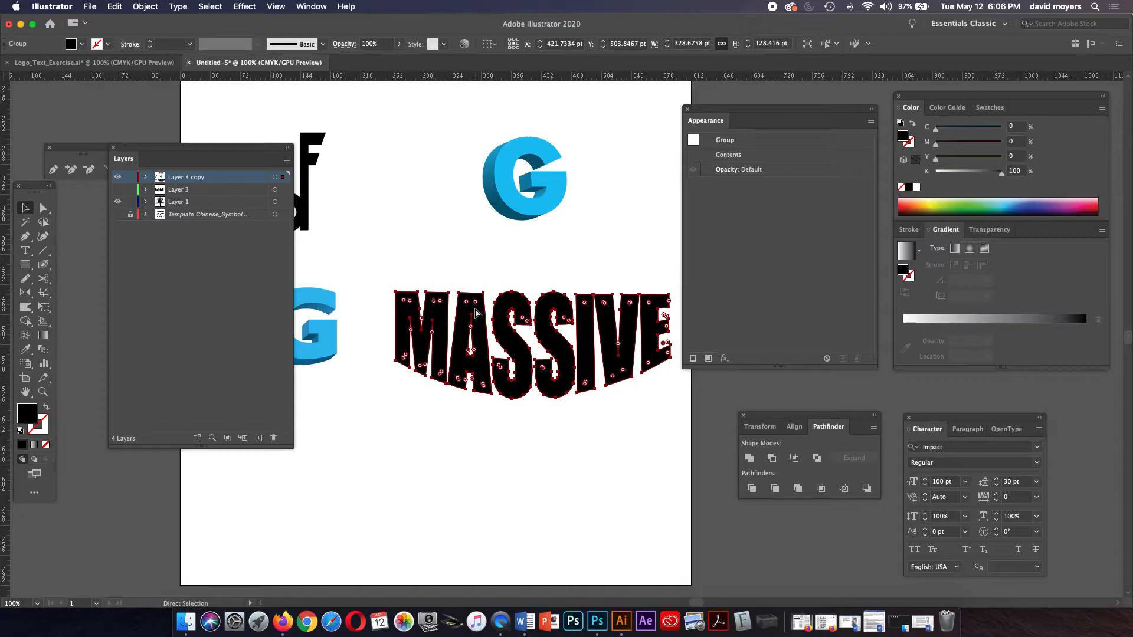
Step: Duplicate the MASSIVE group and offset the copy straight up to a Y position of about 459.6 pt
key("v")
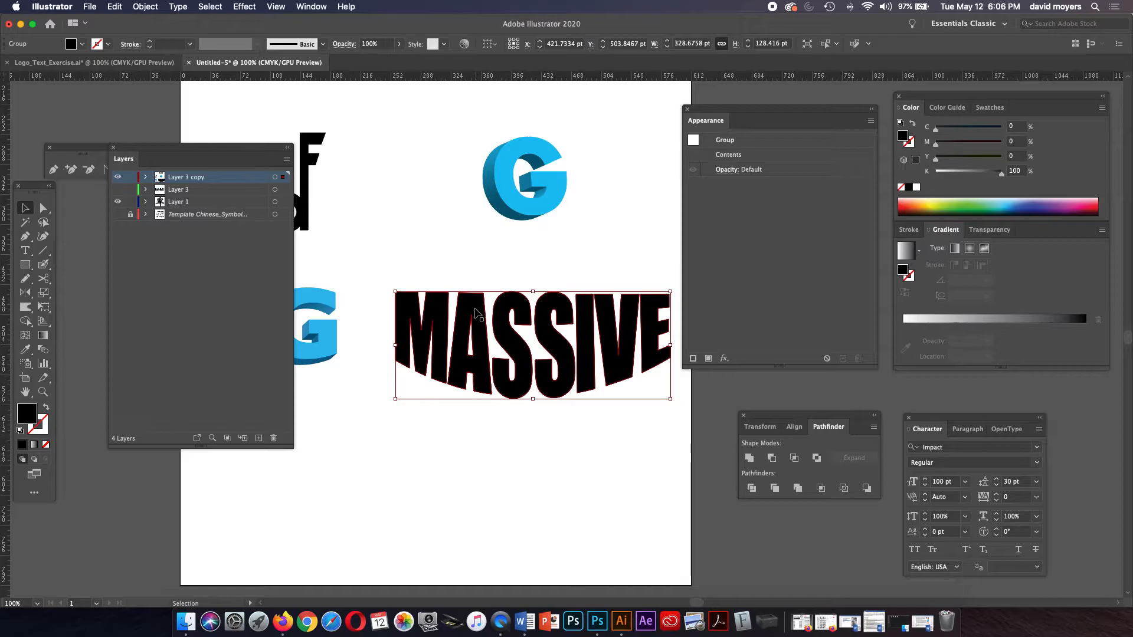
key("alt+Up")
key("alt+Up")
key("alt+Up")
key("alt+Up")
key("alt+Up")
key("alt+Up")
key("alt+Up")
key("alt+Up")
key("alt+Up")
key("alt+Up")
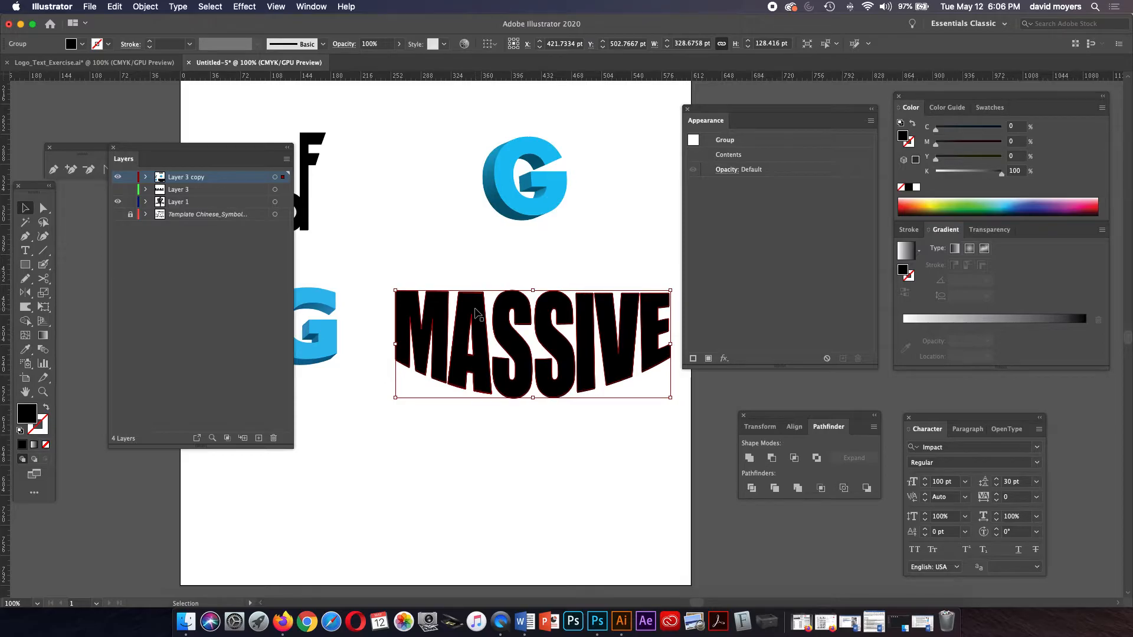
key("alt+Up")
key("alt+Up")
key("alt+Up")
key("alt+Up")
key("alt+Up")
key("alt+Up")
key("alt+Up")
key("alt+Up")
key("alt+Up")
key("alt+Up")
key("alt+Up")
key("alt+Up")
key("alt+Up")
key("alt+Up")
key("alt+Up")
key("alt+Up")
key("alt+Up")
key("alt+Up")
key("alt+Up")
key("alt+Up")
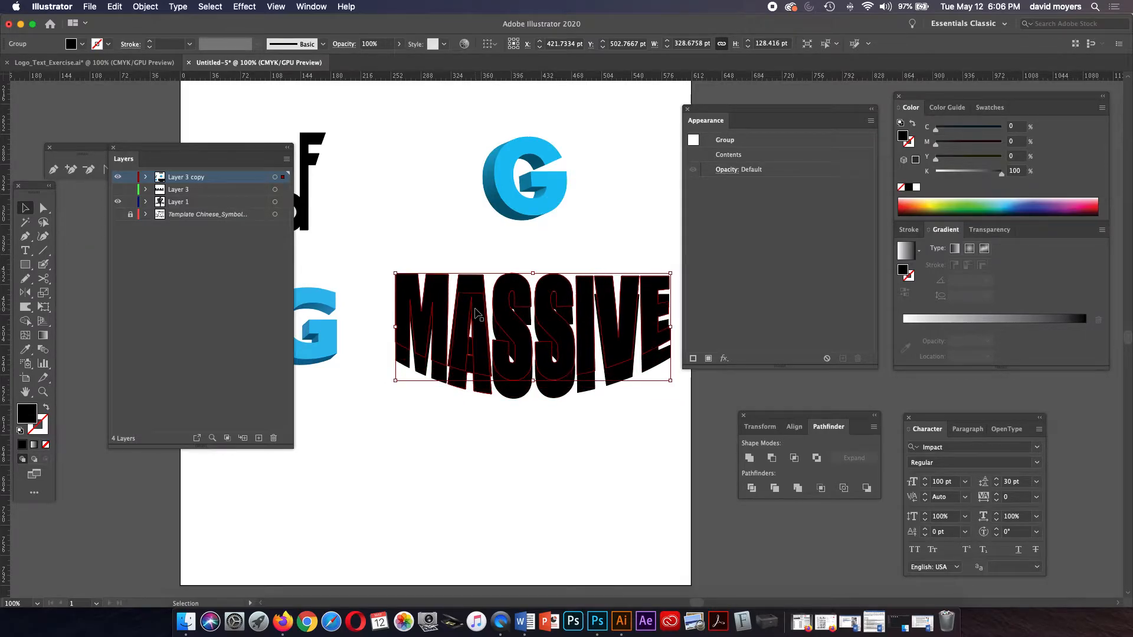
key("alt+Up")
key("alt+Up")
key("alt+Up")
key("alt+Up")
key("alt+Up")
key("alt+Up")
key("alt+Up")
key("alt+Up")
key("alt+Up")
key("alt+Up")
key("alt+Up")
key("alt+Up")
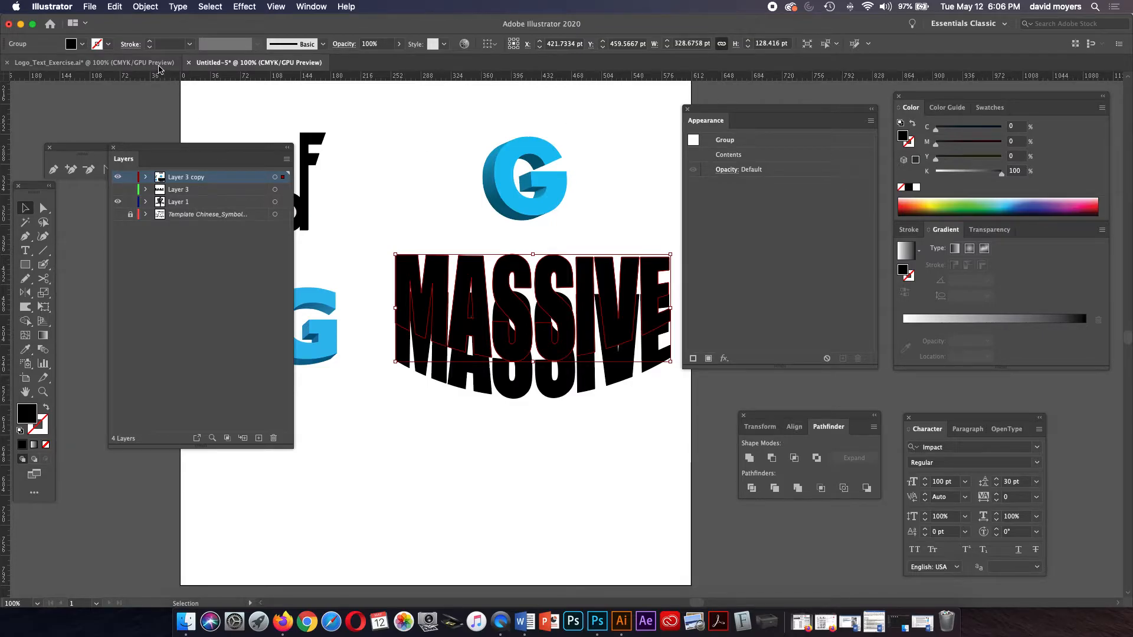
Step: Recolor the upper MASSIVE copy dark teal with 71% cyan and 65% black
left_click_drag(1002, 173, 989, 178)
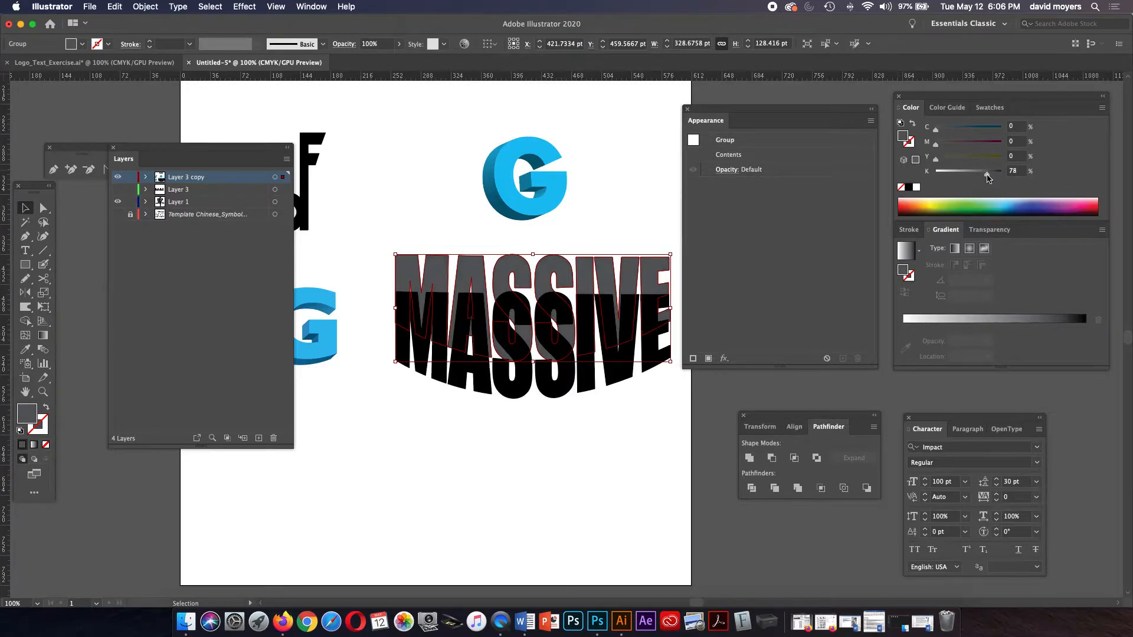
left_click(983, 127)
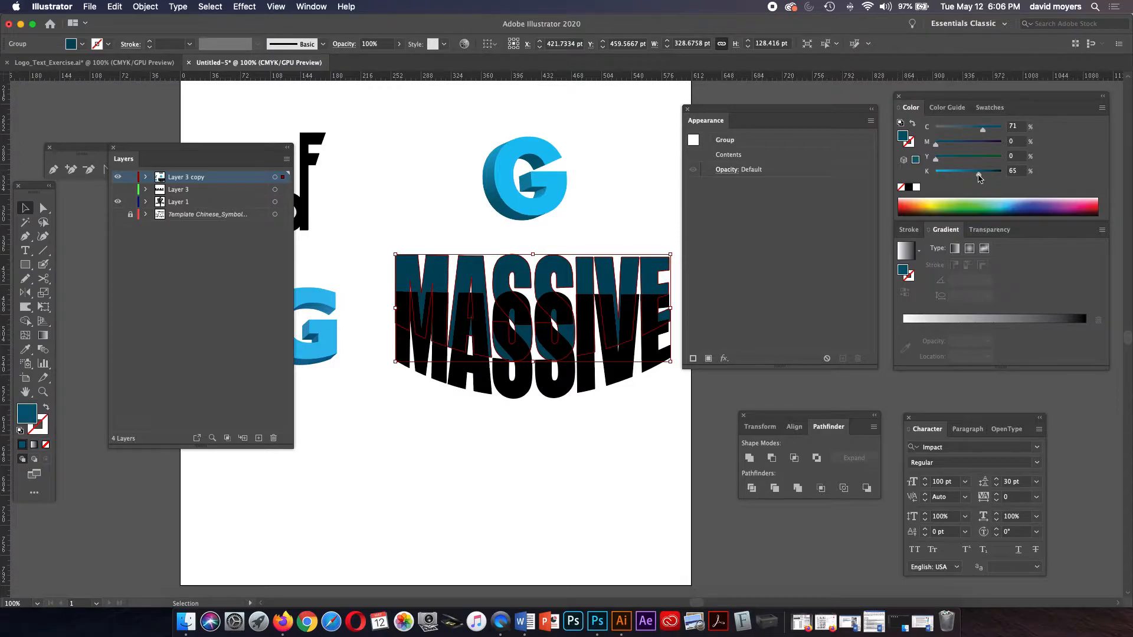
left_click_drag(987, 173, 978, 178)
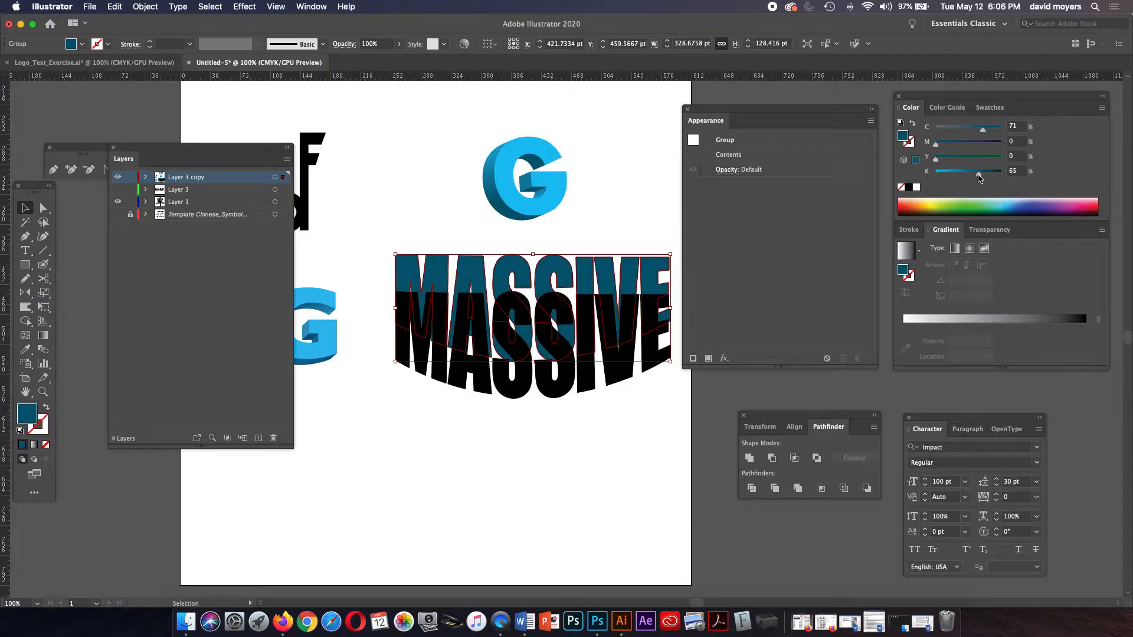
left_click(620, 409)
Step: Scale the teal MASSIVE copy down proportionally from its center to about 251 pt wide and 98 pt high
key("space")
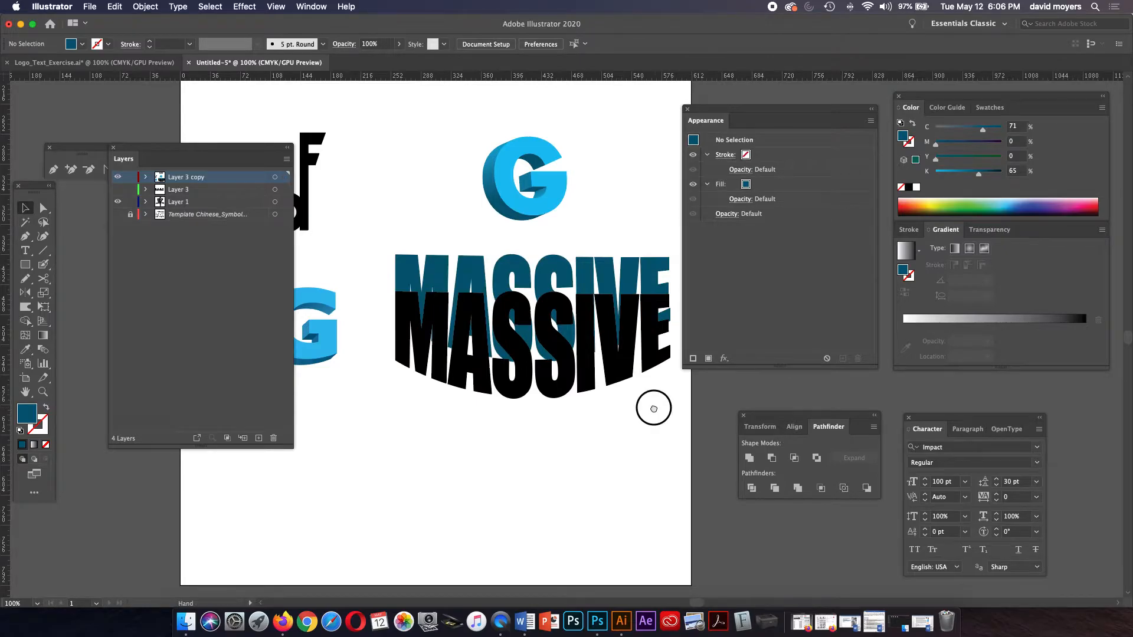
left_click_drag(654, 408, 630, 409)
left_click(606, 274)
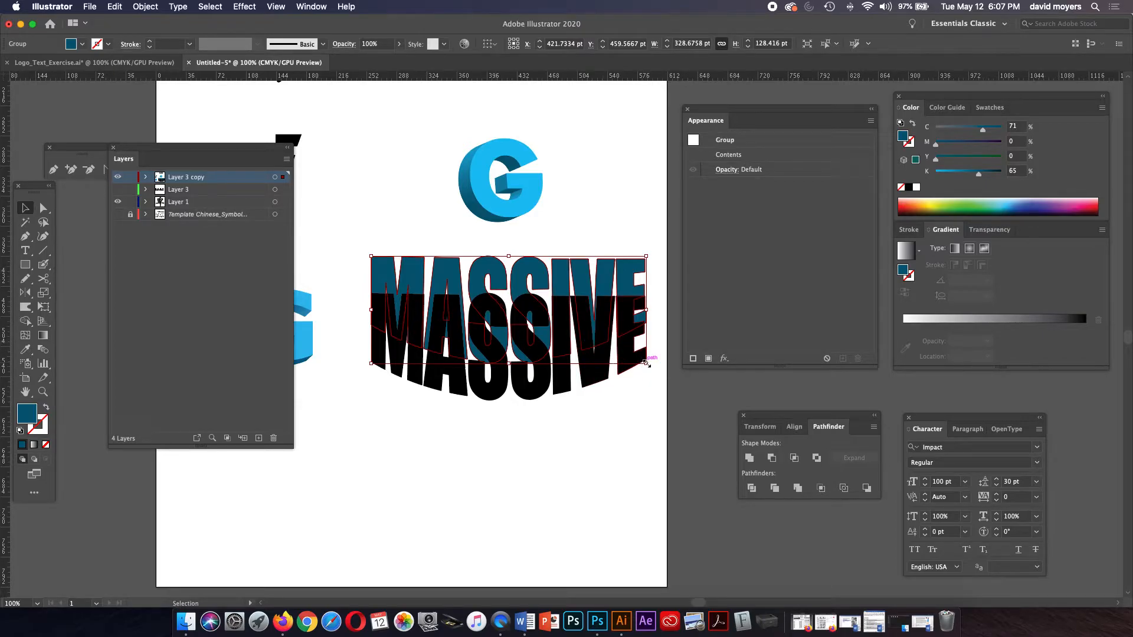
left_click_drag(647, 363, 625, 354)
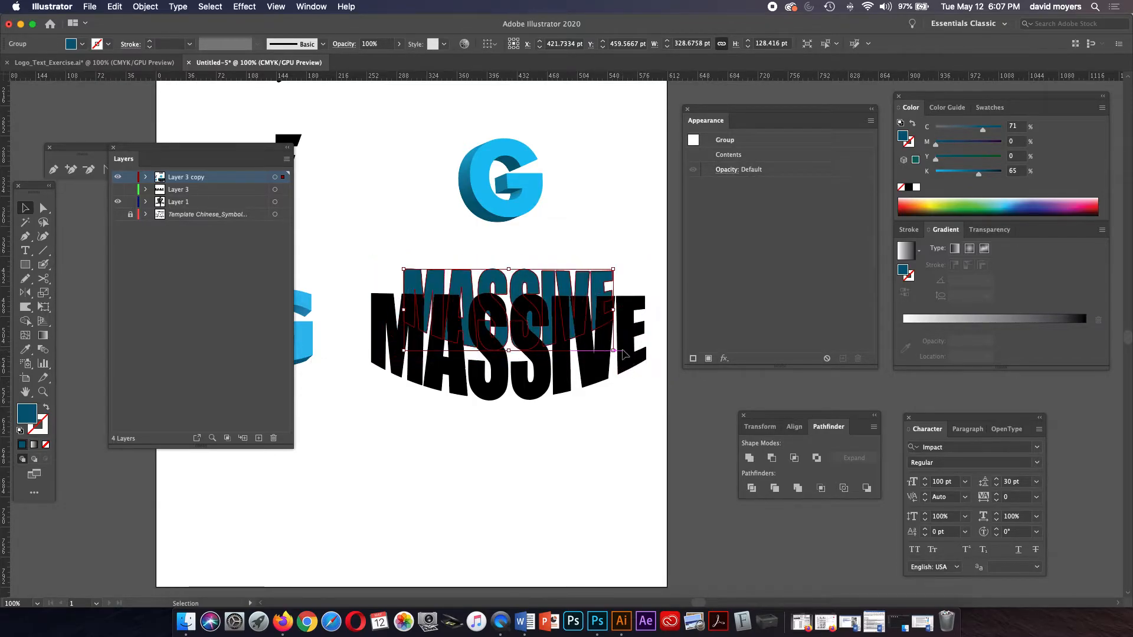
Step: Nudge the smaller teal MASSIVE copy up to a Y position of about 431.5 pt
key("Up")
key("Up")
key("Up")
key("Up")
key("Up")
key("Up")
key("Up")
key("Up")
key("Up")
key("Up")
key("Up")
key("Up")
key("Up")
key("Up")
key("Up")
key("Up")
key("Up")
key("Up")
key("Up")
key("Up")
key("Up")
key("Up")
key("Up")
key("Up")
key("Up")
key("Up")
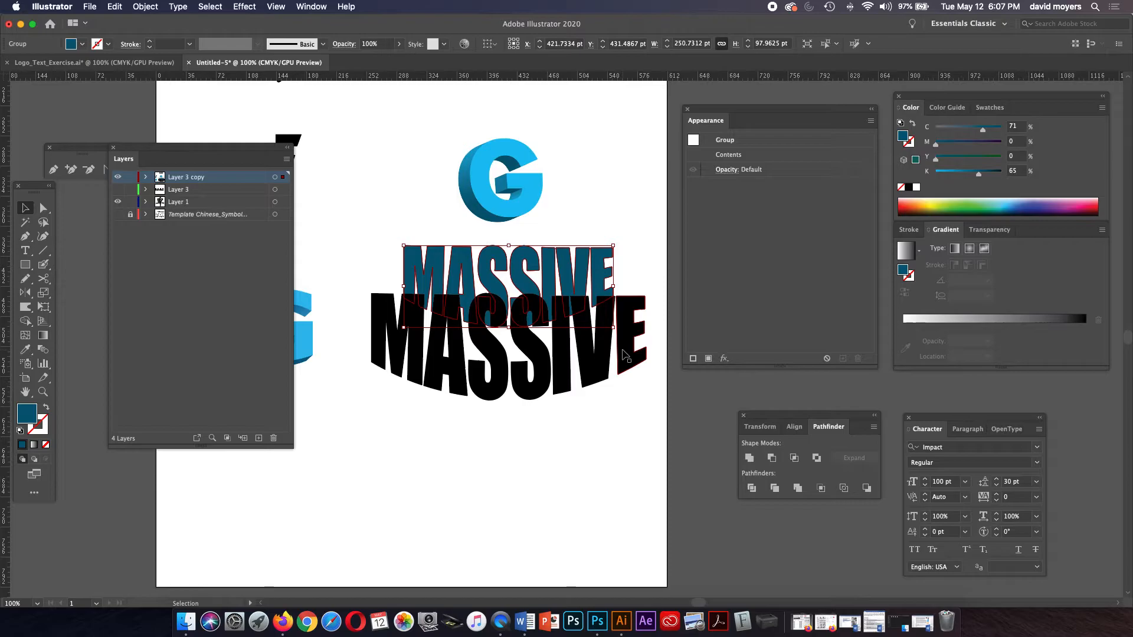
Step: Blend the black MASSIVE text with the smaller teal copy behind it using the Blend tool
left_click(641, 255)
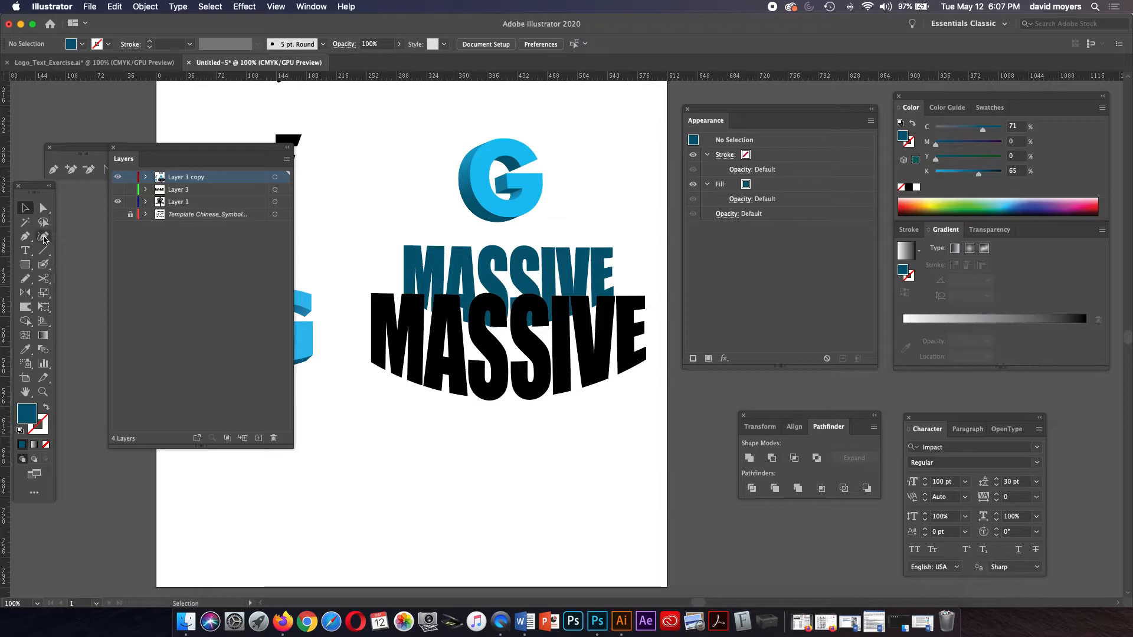
left_click(44, 351)
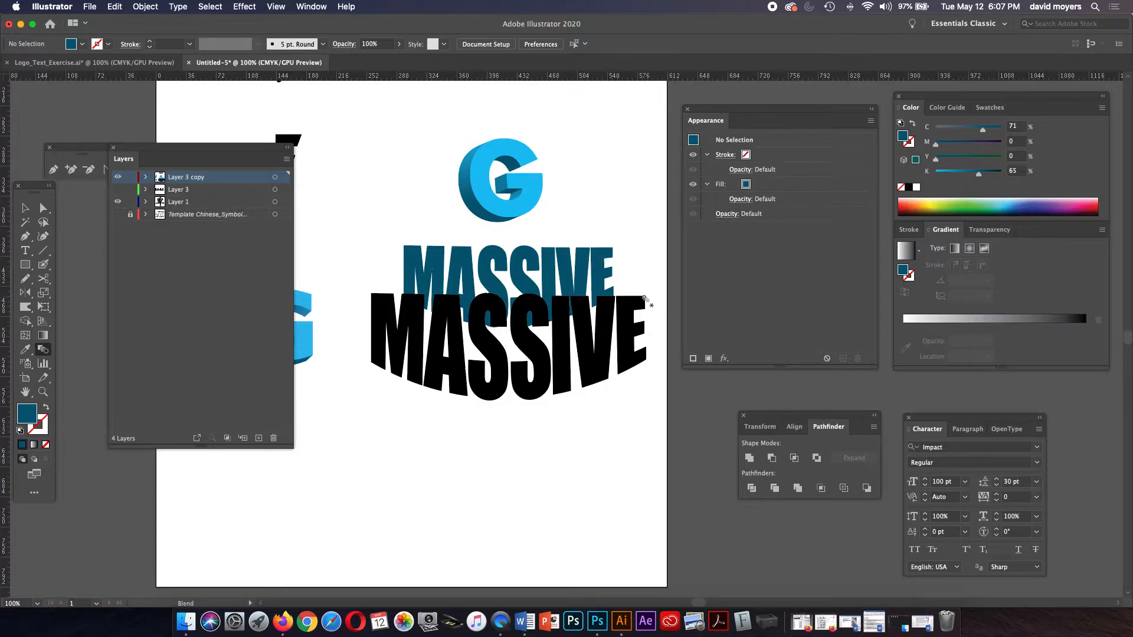
left_click(614, 252)
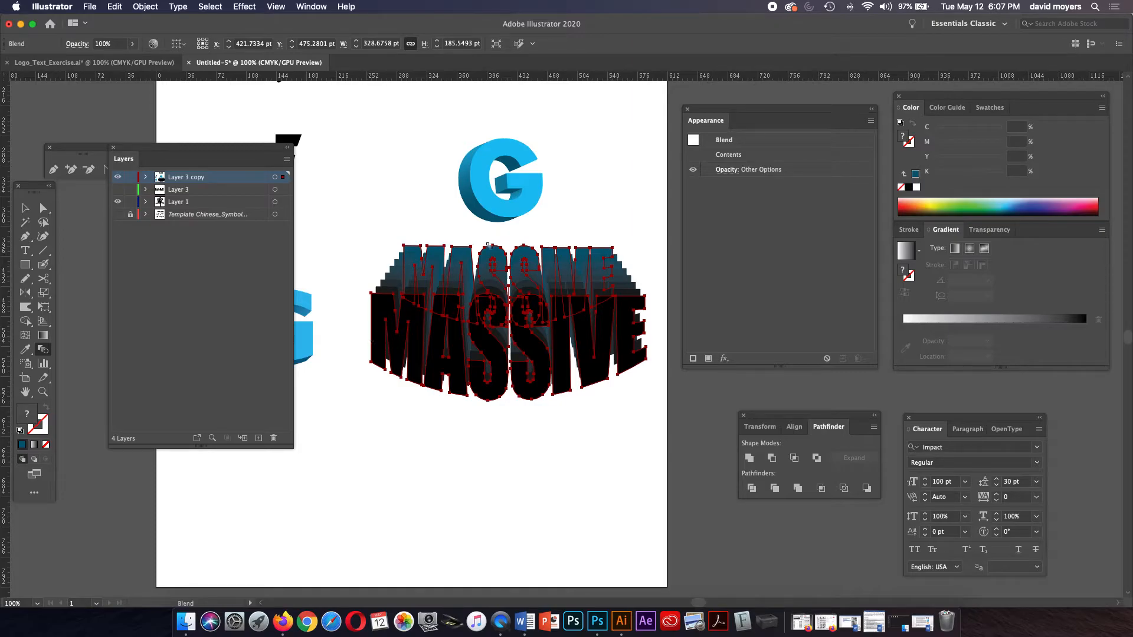
Step: Preview the MASSIVE blend with Smooth Color spacing and set it to Specified Steps with 120 steps
double_click(47, 351)
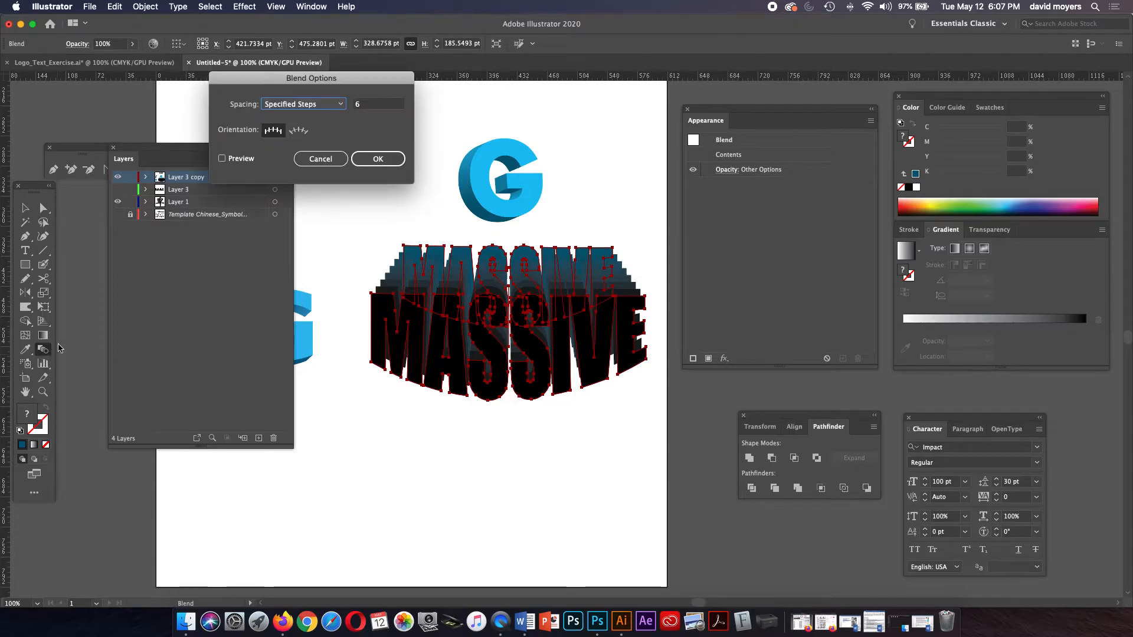
left_click(275, 107)
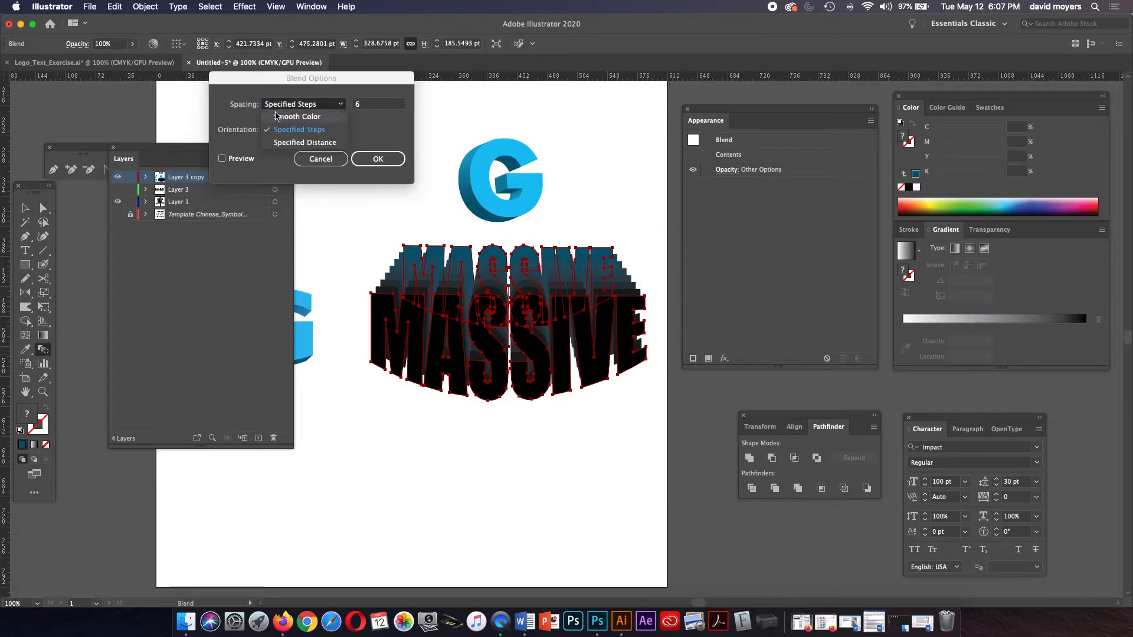
left_click(277, 117)
left_click(222, 158)
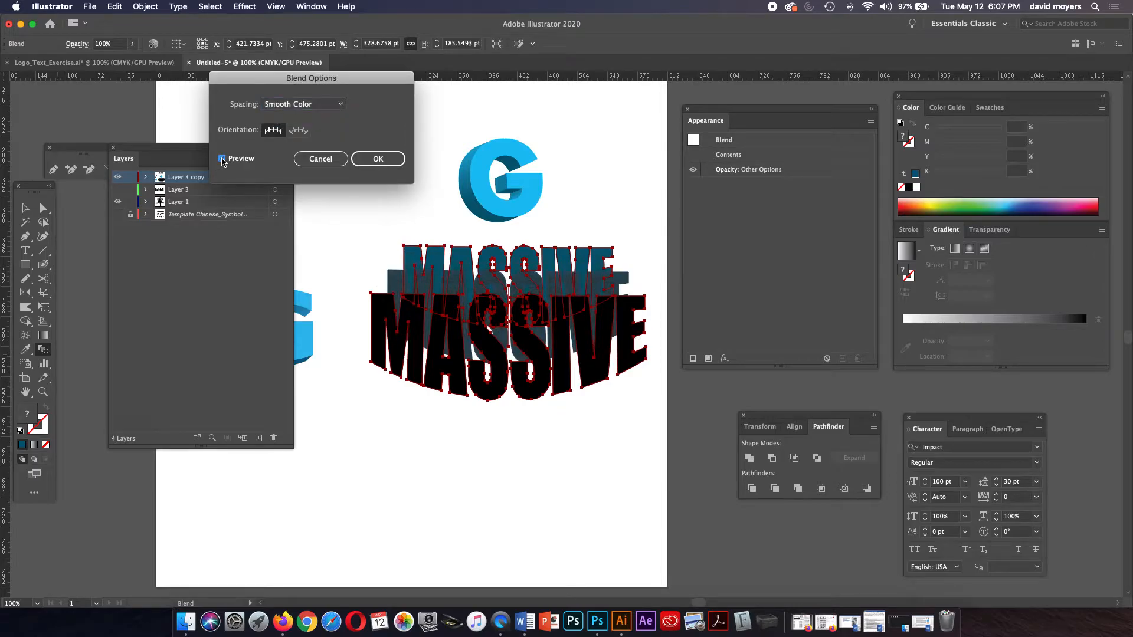
left_click(292, 105)
left_click(295, 130)
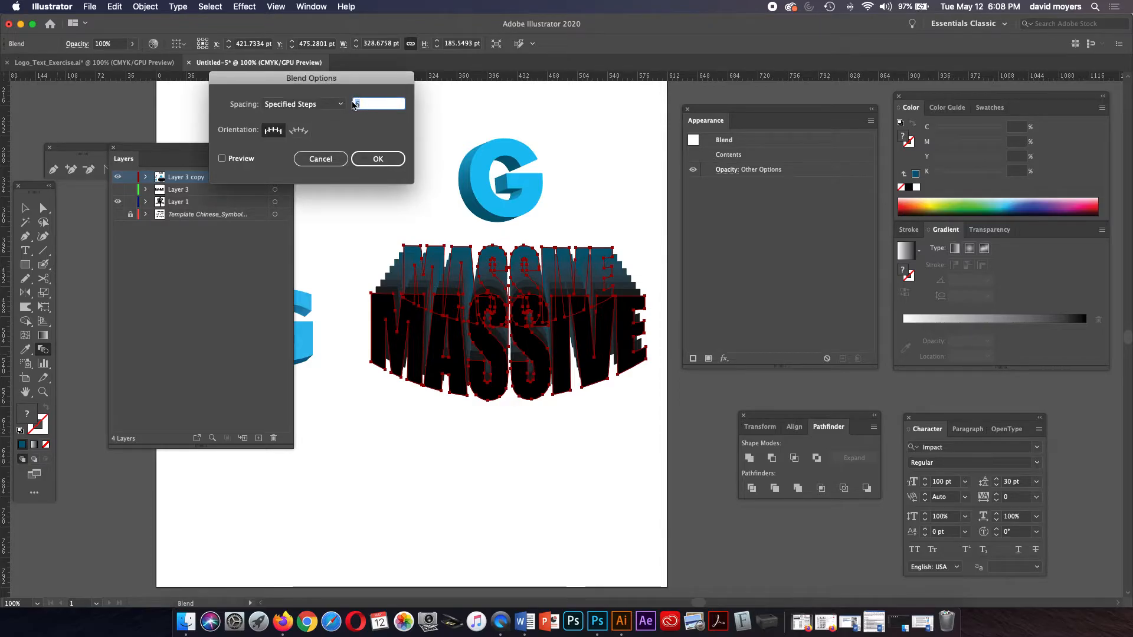
type("120")
left_click(222, 158)
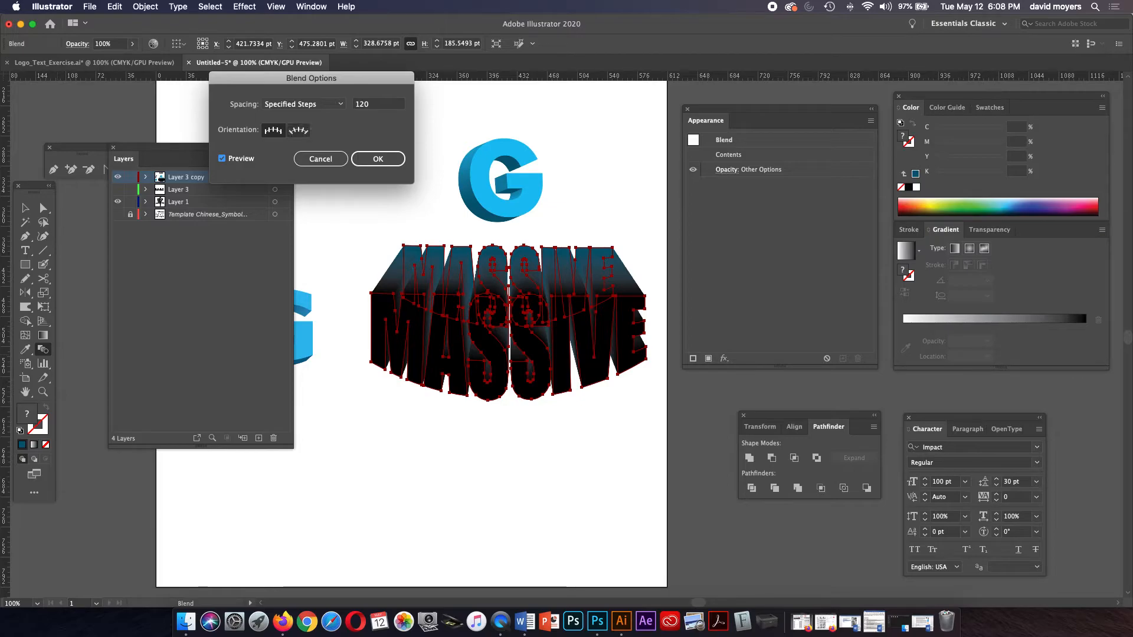
key("Return")
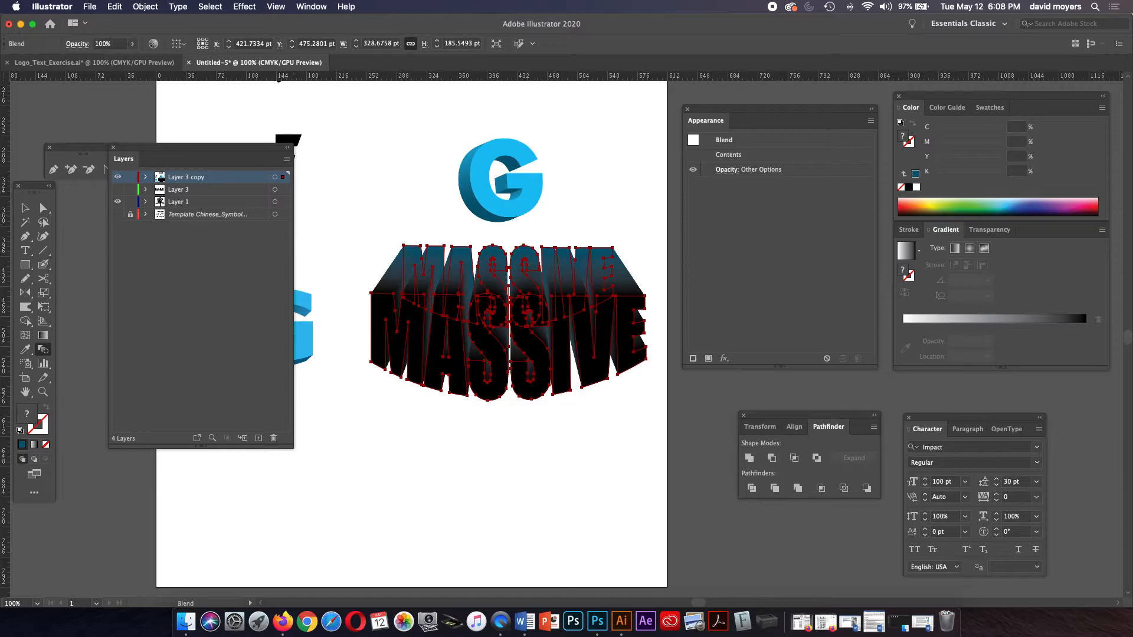
Step: Examine the smoothness of the blended edges around the letter A at 800% magnification
key("z")
left_click(506, 282)
left_click(506, 282)
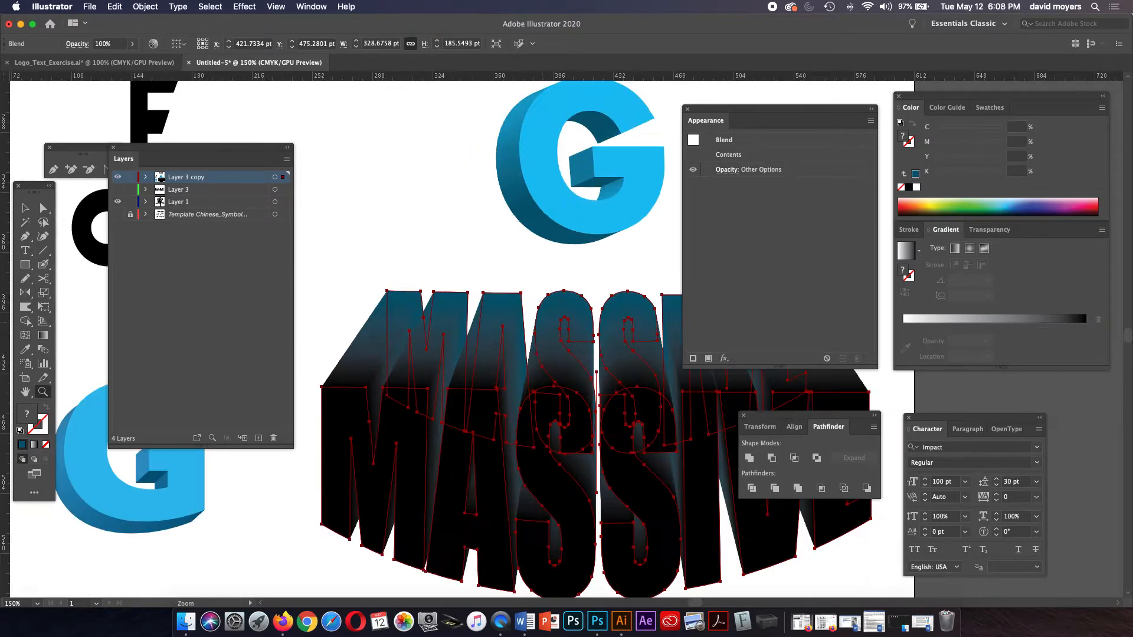
left_click(506, 282)
left_click(480, 300)
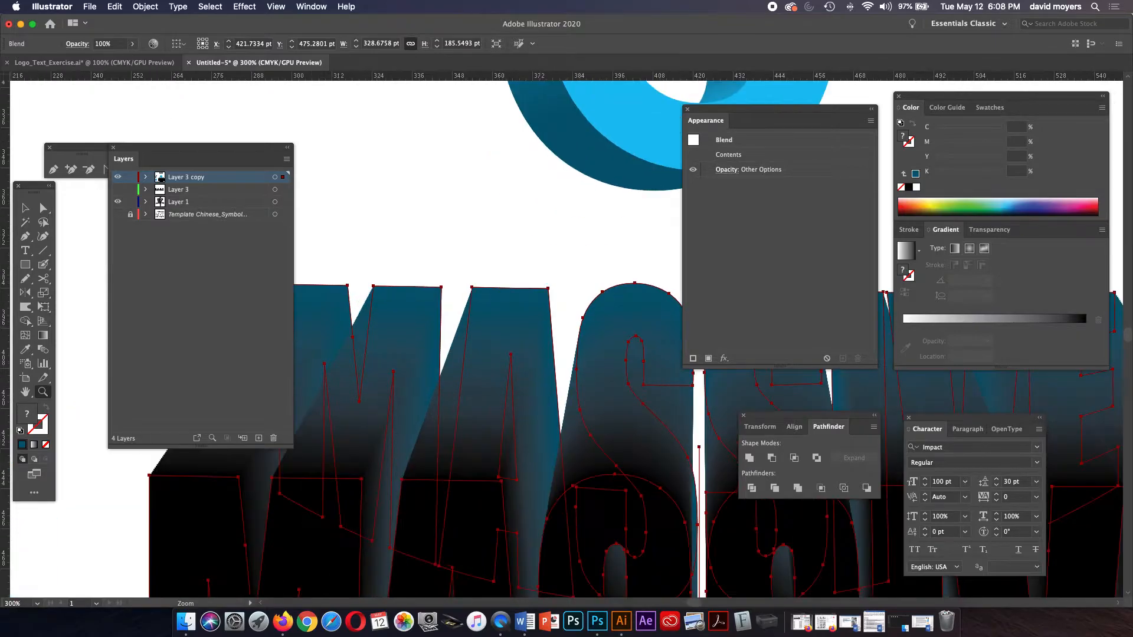
left_click(496, 315)
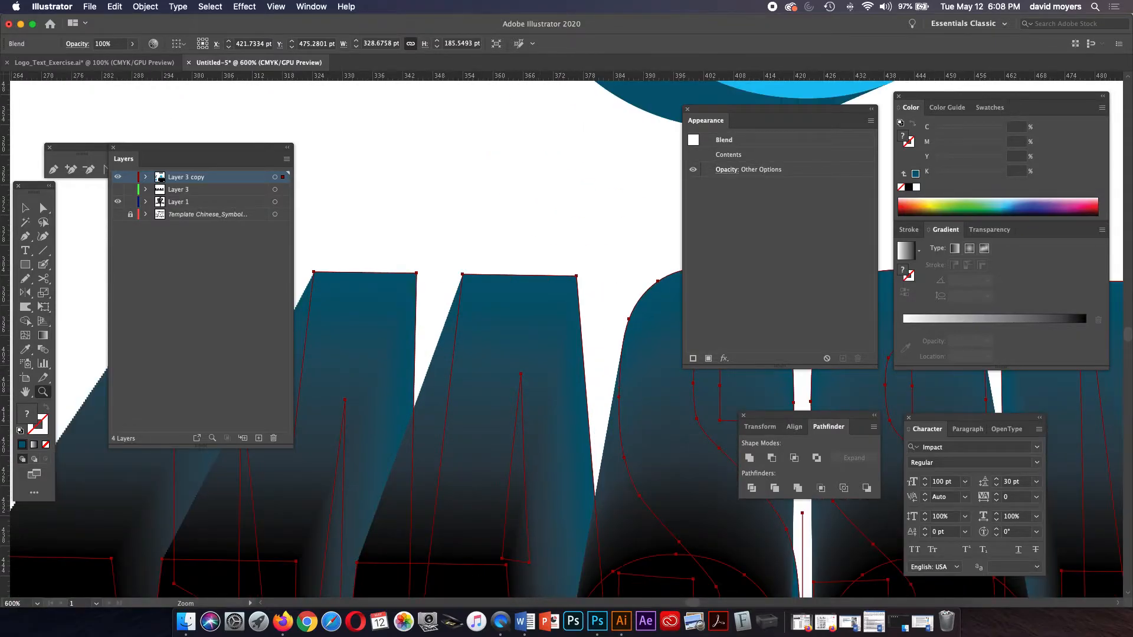
left_click(541, 331)
key("space")
left_click_drag(541, 331, 534, 239)
key("v")
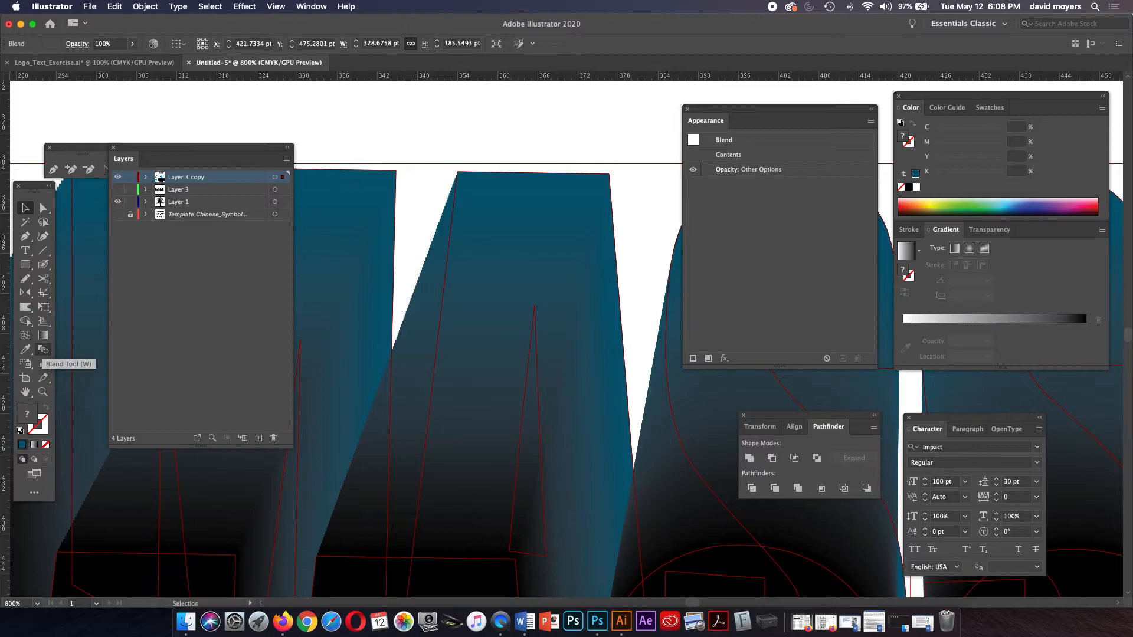
Step: Set the MASSIVE blend's spacing to 140 specified steps
double_click(43, 349)
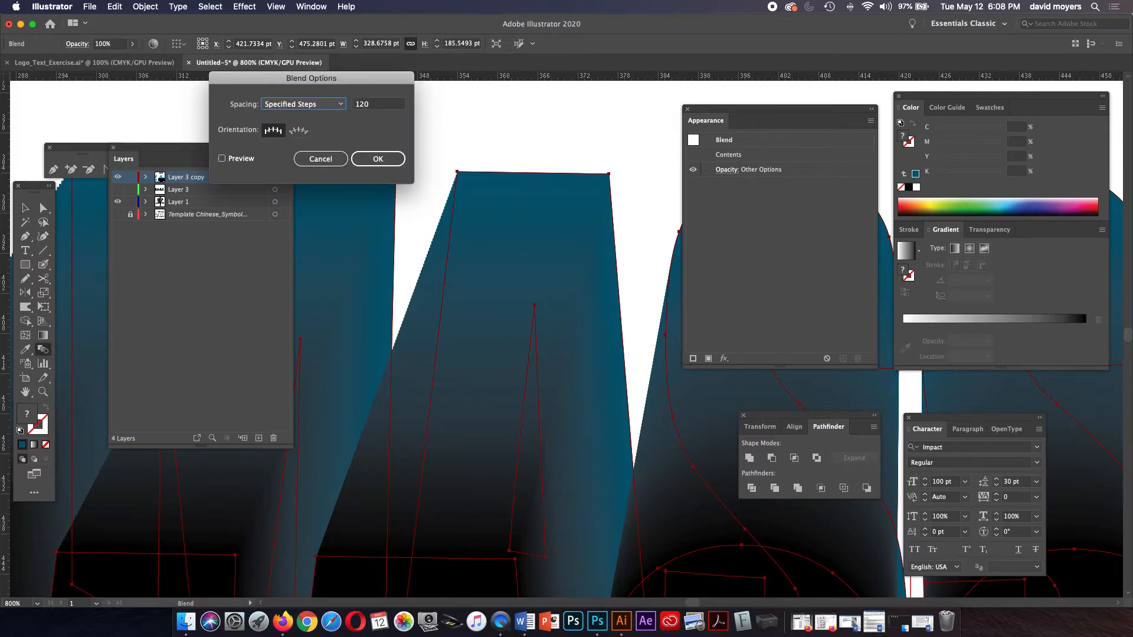
left_click(360, 103)
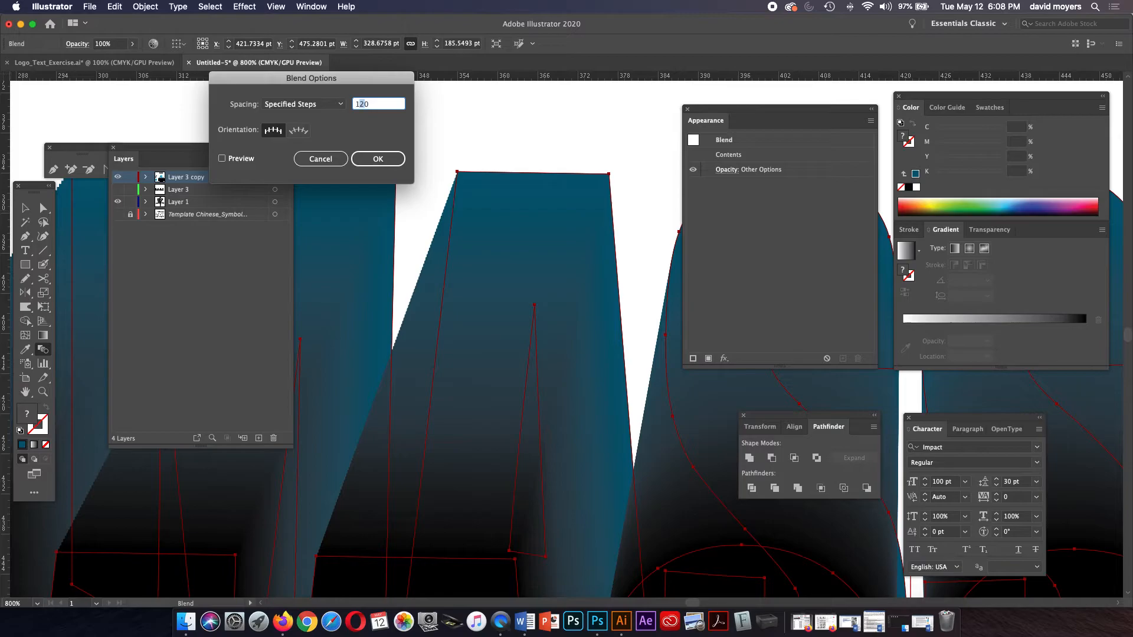
type("4")
left_click(222, 158)
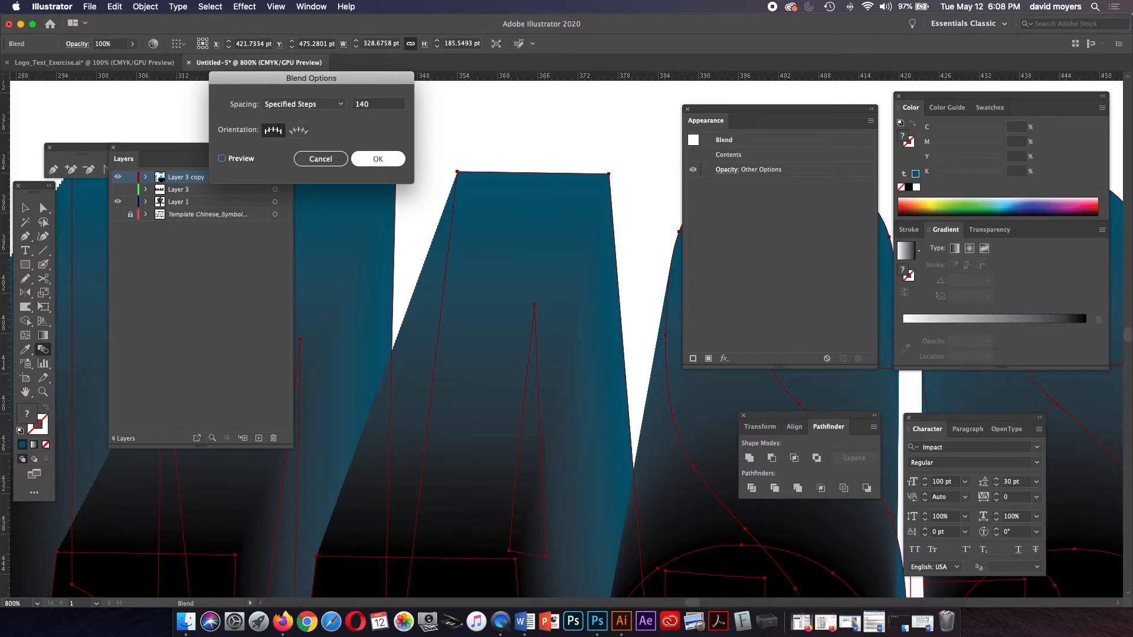
left_click(378, 159)
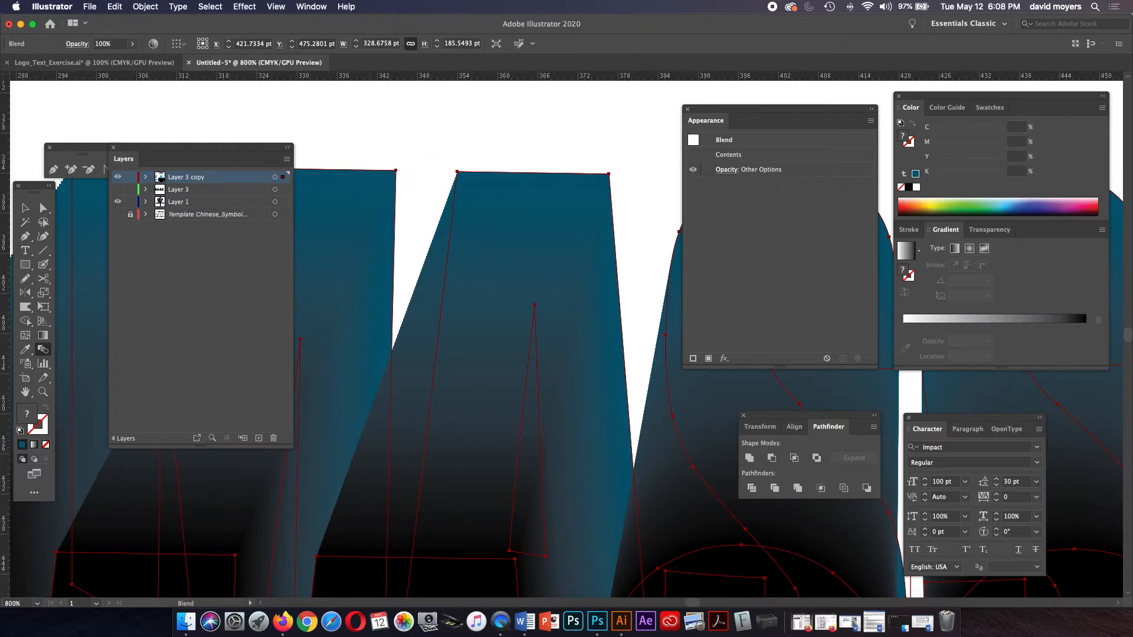
Step: Set the MASSIVE blend's spacing to 200 specified steps and deselect the artwork
double_click(43, 349)
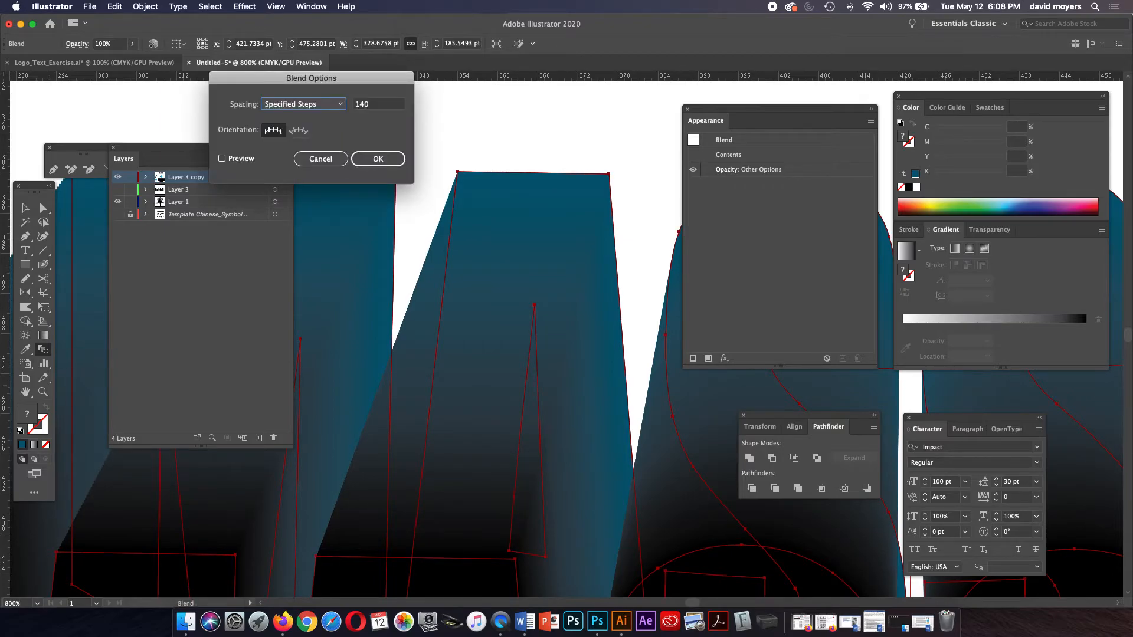
key("Tab")
type("2")
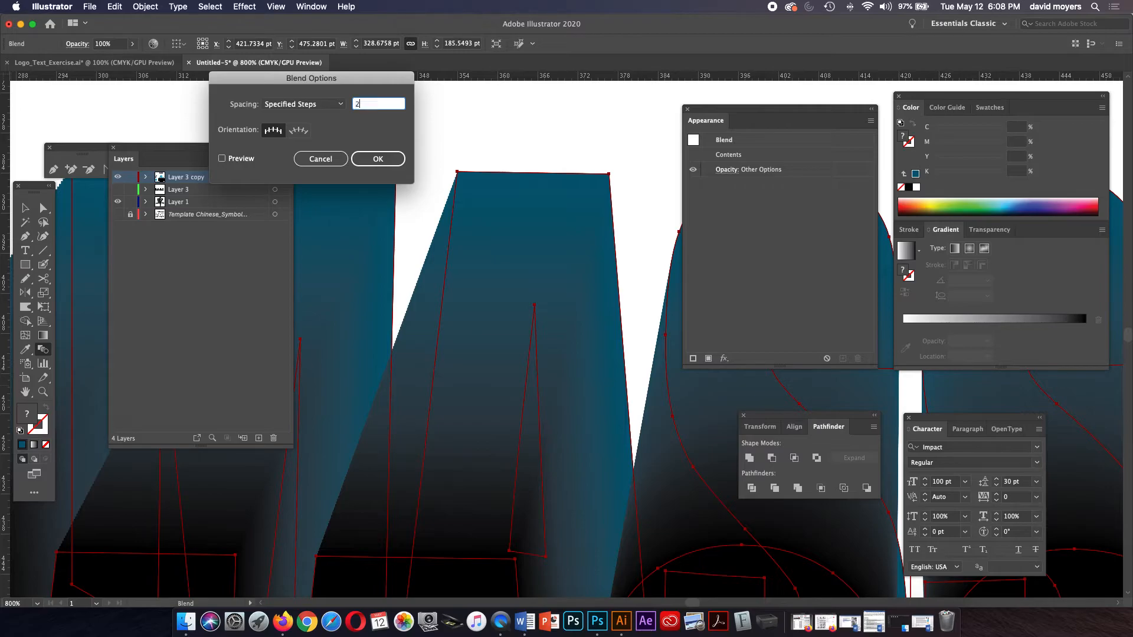
type("00")
left_click(222, 158)
key("Return")
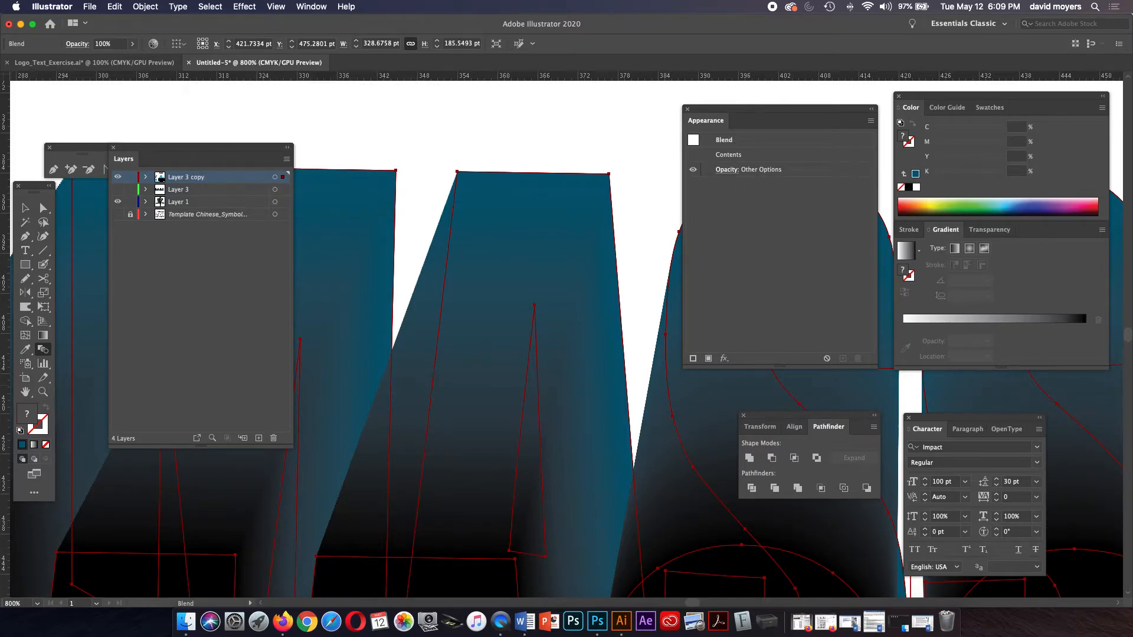
key("v")
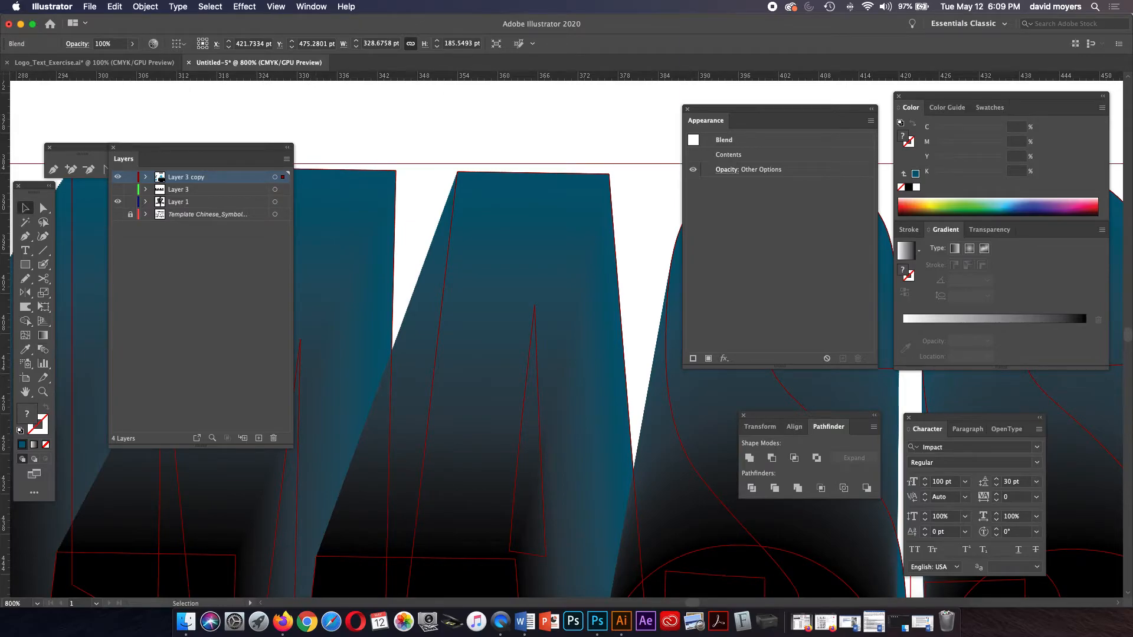
key("super+shift+a")
Step: Examine the whole MASSIVE blend at 100% magnification, centred in the clear area between the floating panels
key("super+minus")
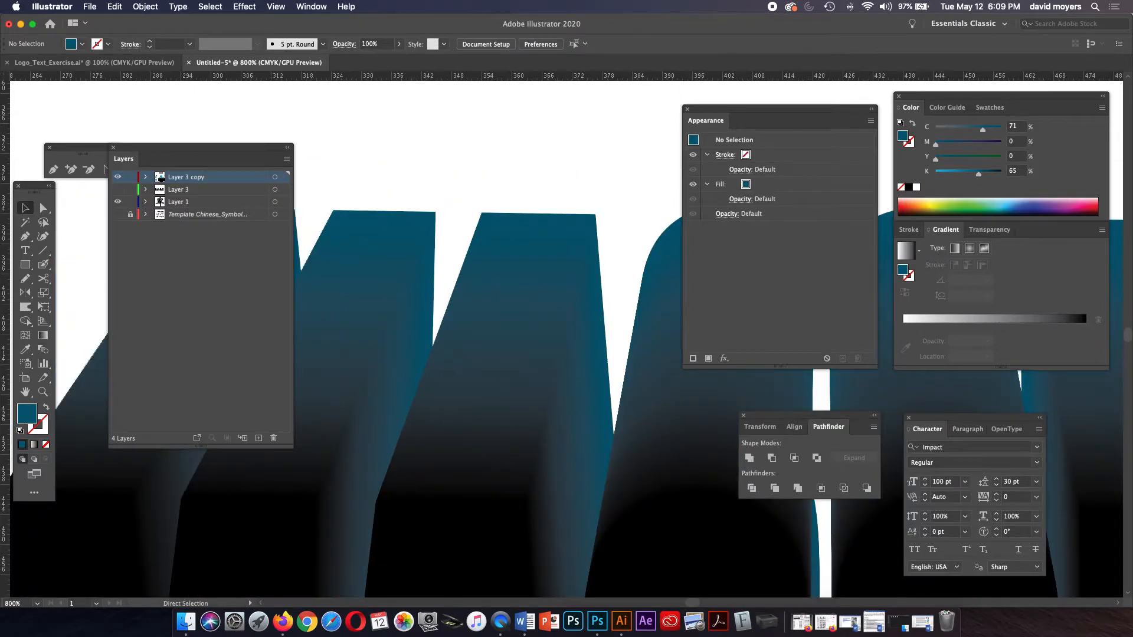
key("super+minus")
key("super+minus")
key("super+minus")
key("super+minus")
key("super+minus")
key("super+minus")
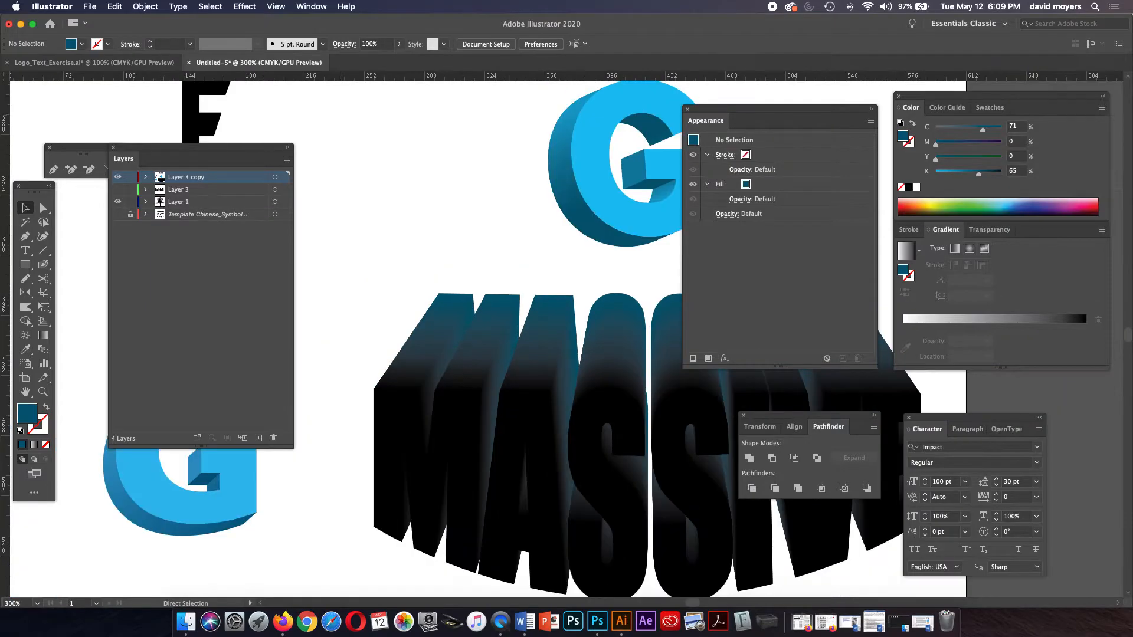
key("space")
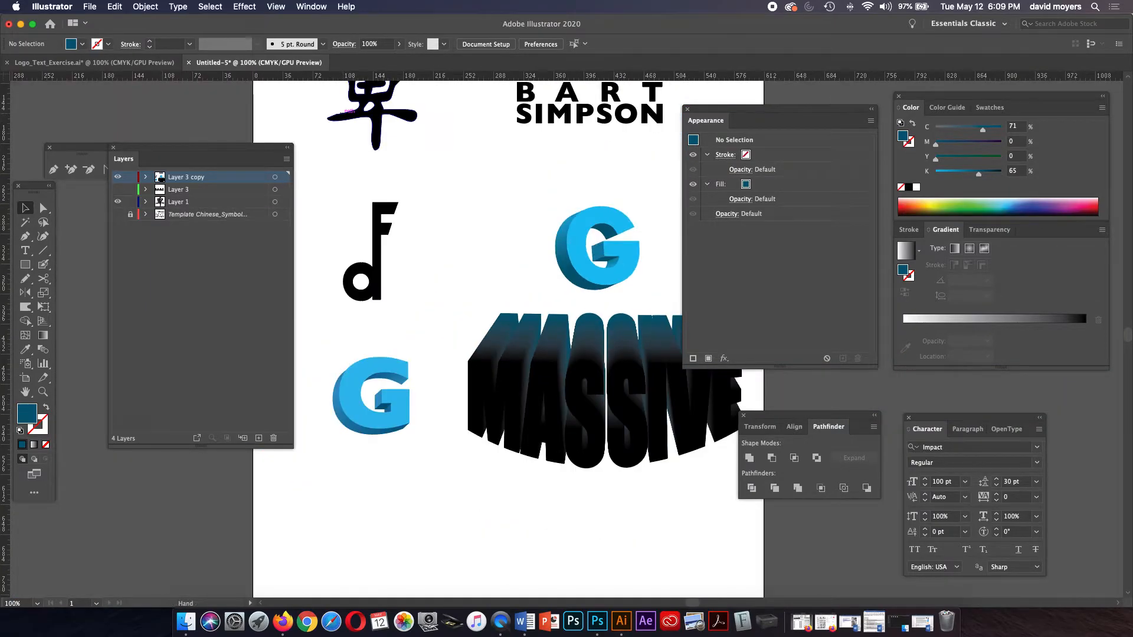
left_click_drag(340, 112, 200, 79)
key("a")
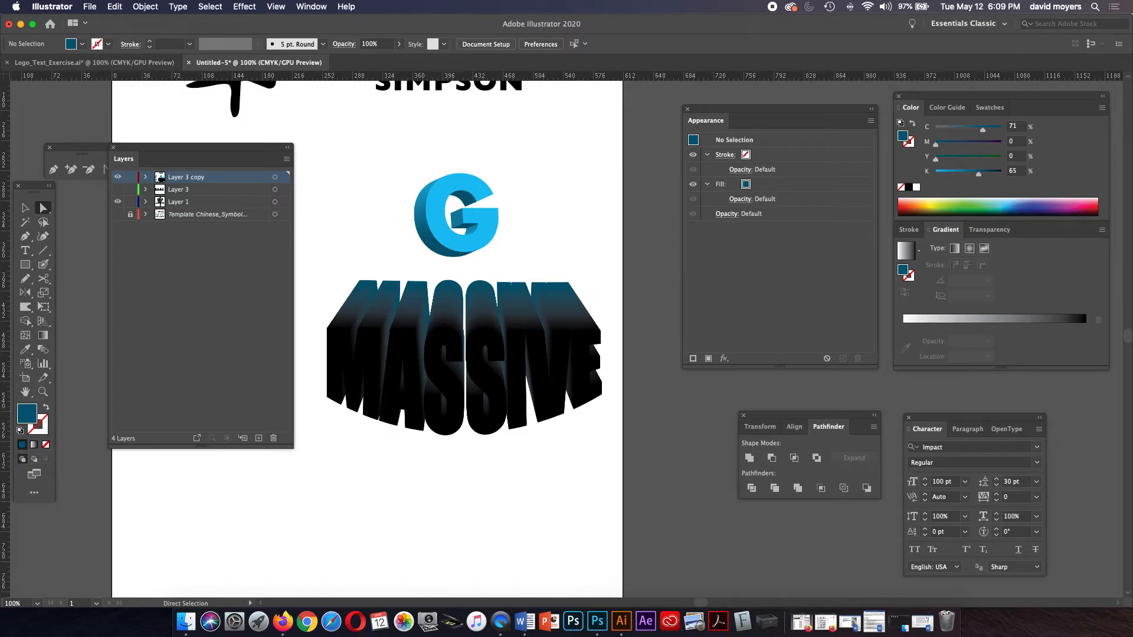
left_click(402, 411)
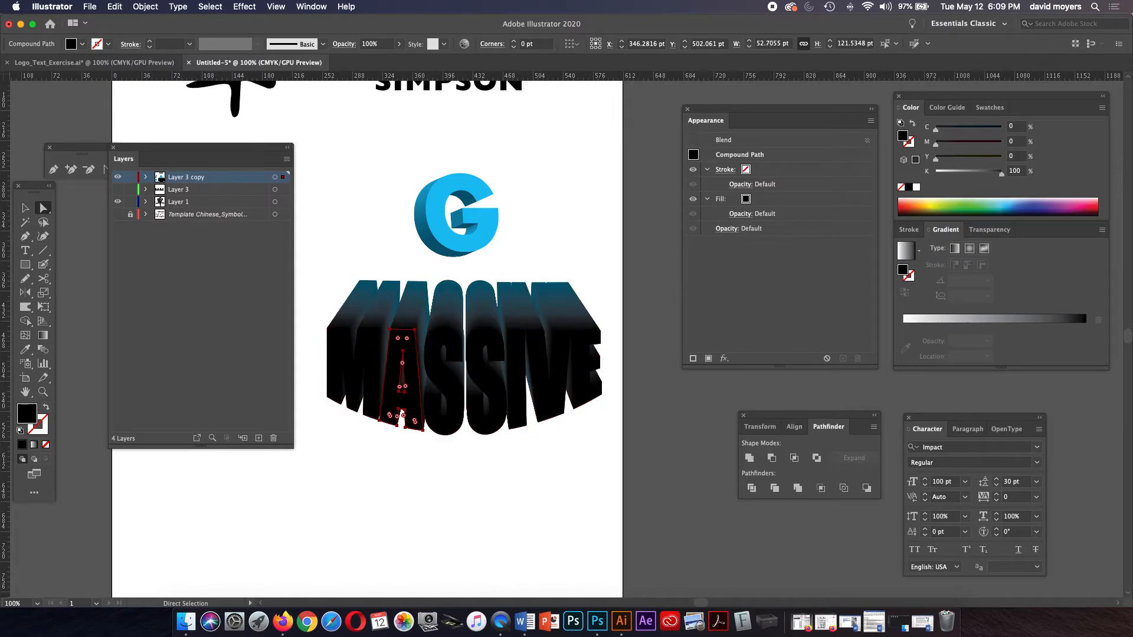
key("super+shift+a")
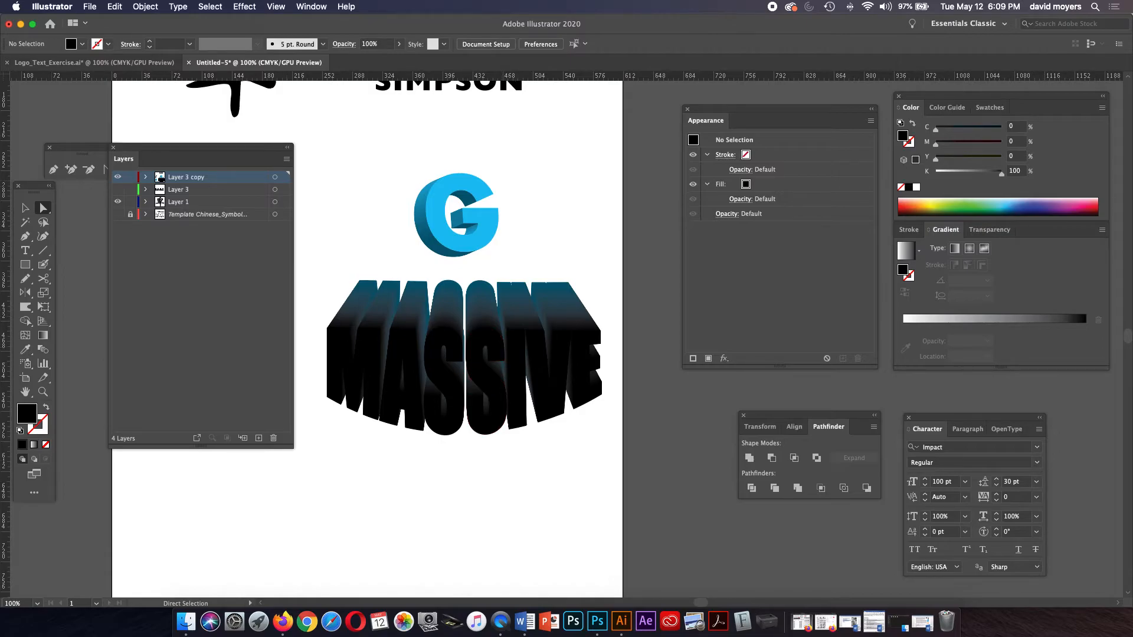
Step: Use the Group Selection tool on all the black front letters of the MASSIVE blend and raise their cyan to 85%
left_click_drag(43, 210, 89, 219)
left_click(393, 395)
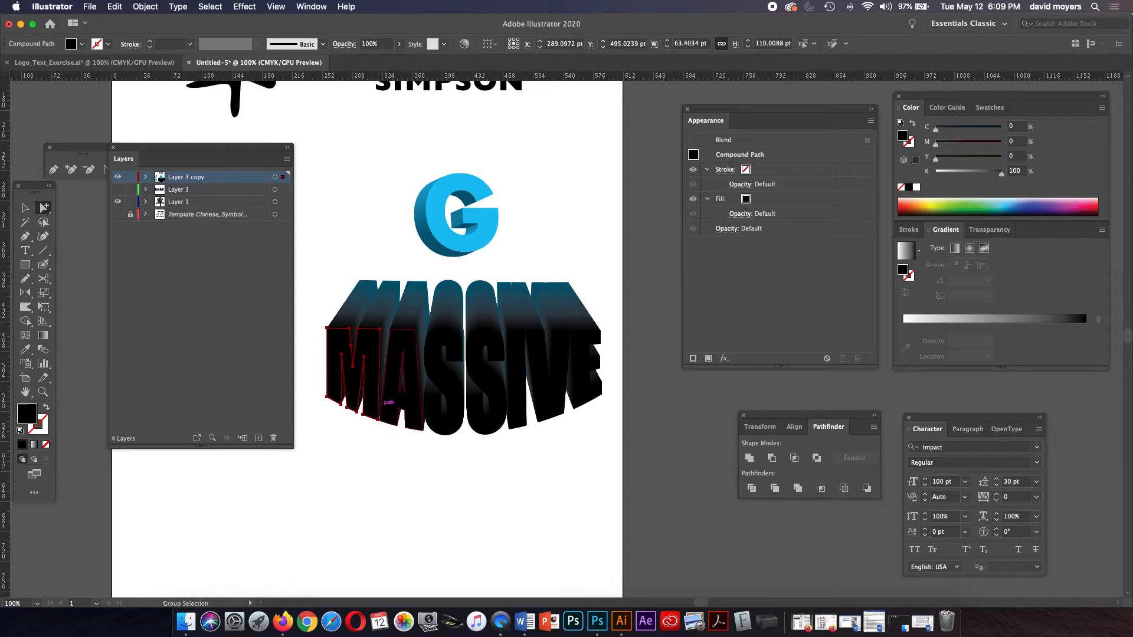
left_click(370, 393, "shift")
left_click(455, 381, "shift")
left_click(485, 385, "shift")
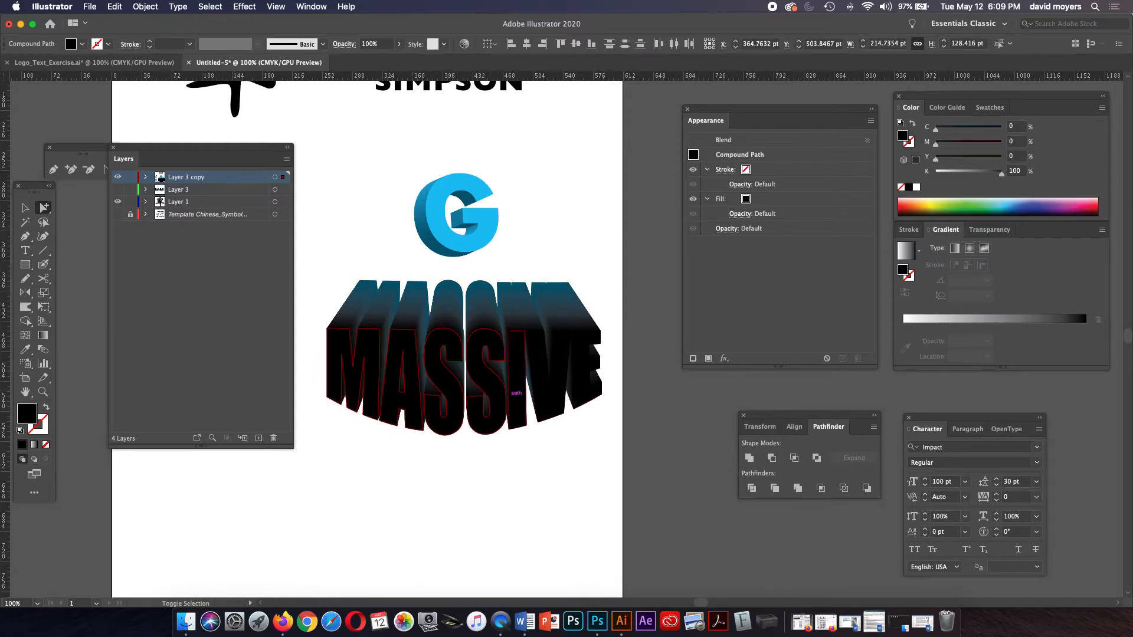
left_click(511, 387, "shift")
left_click(584, 372, "shift")
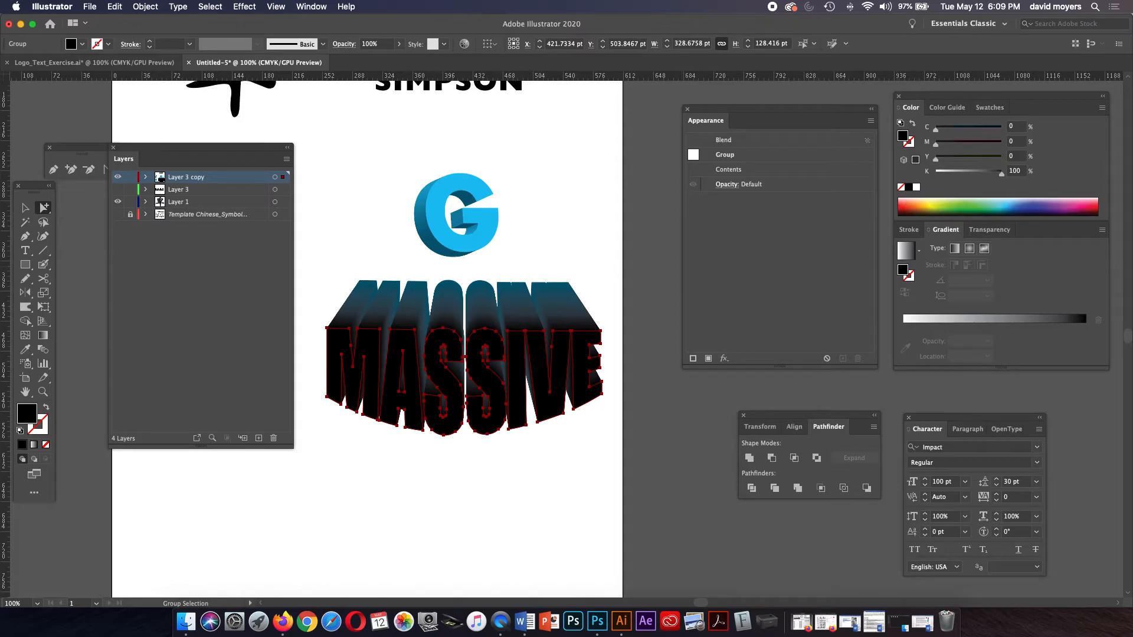
left_click(976, 128)
left_click_drag(976, 128, 989, 128)
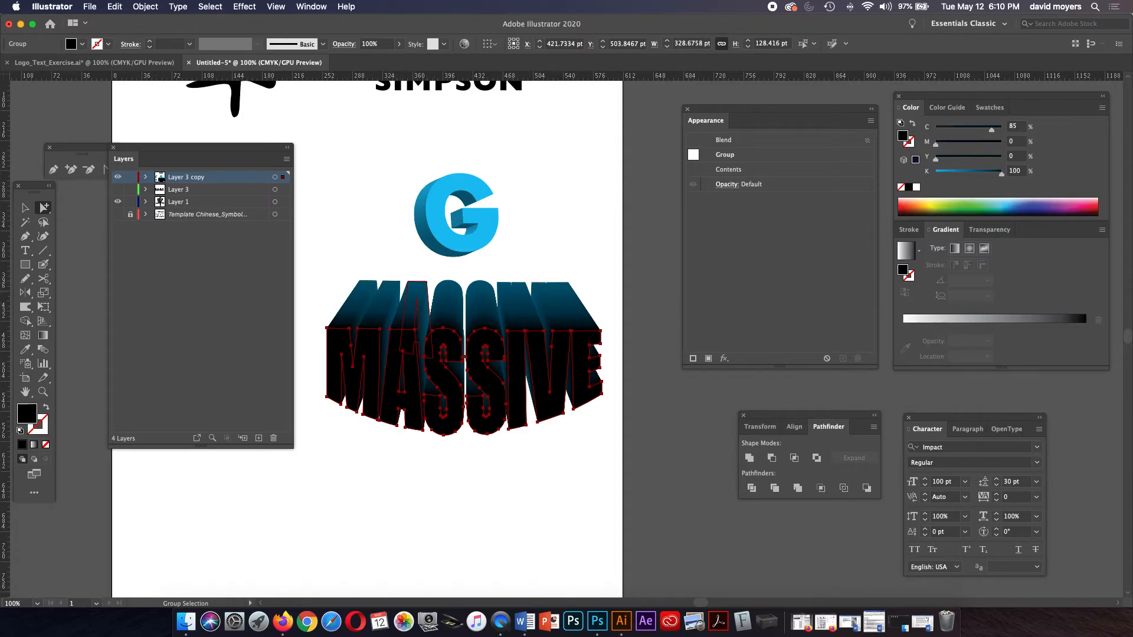
Step: Select all the smaller teal back letters of the MASSIVE blend, reduce their black to 32% and deselect them
left_click(397, 269)
left_click(383, 282)
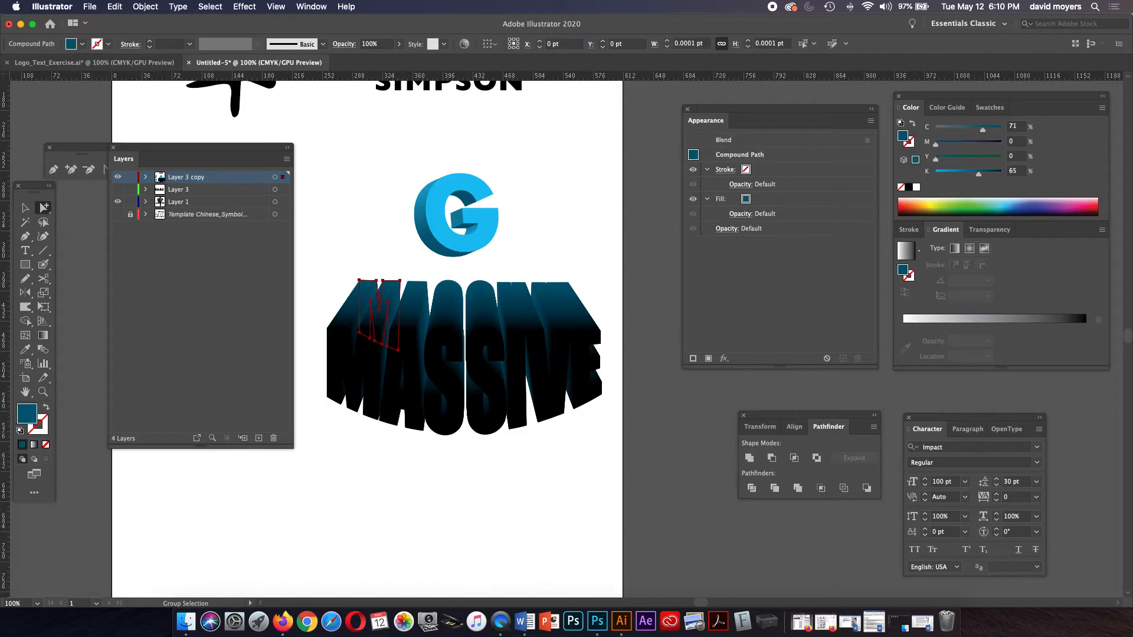
left_click(416, 282, "shift")
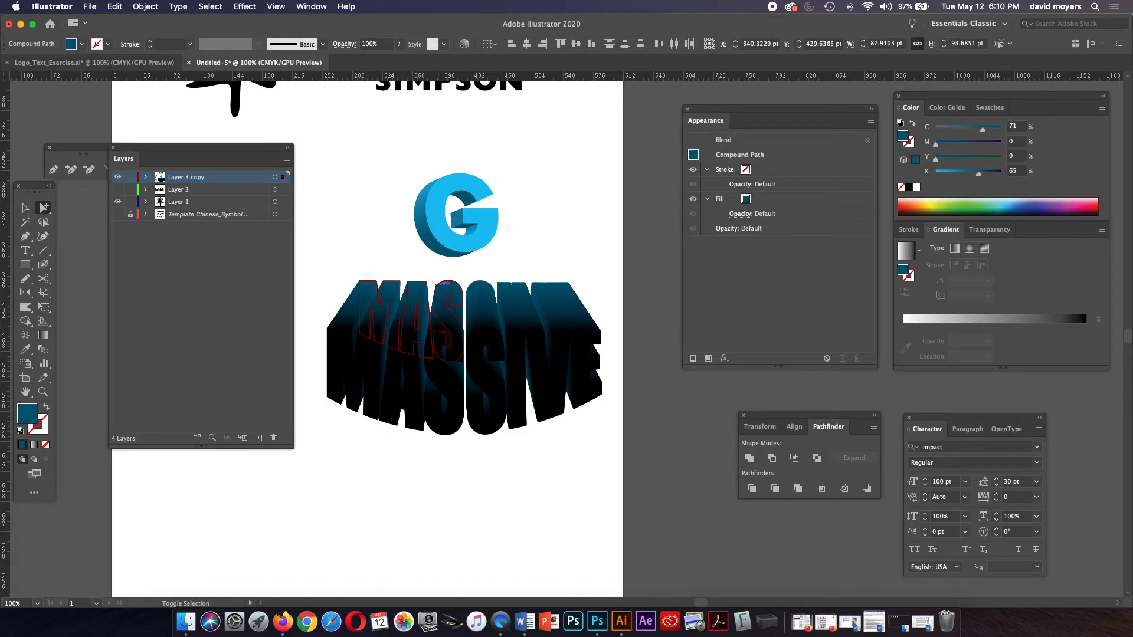
left_click(450, 283, "shift")
left_click(480, 284, "shift")
left_click(504, 283, "shift")
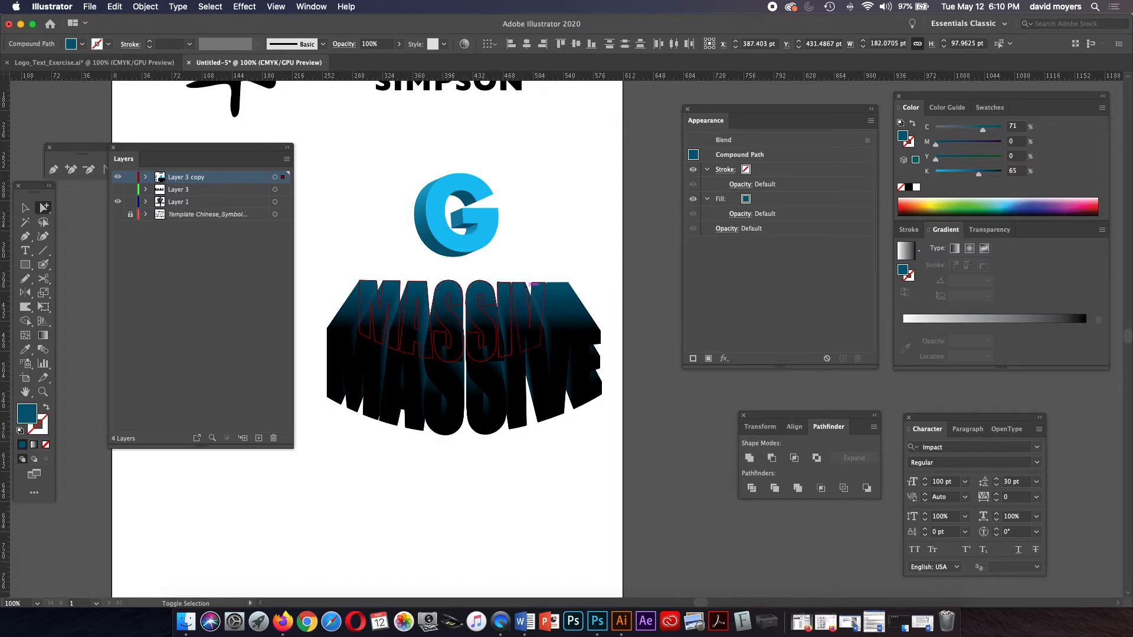
left_click(539, 282, "shift")
left_click(558, 282, "shift")
left_click_drag(979, 173, 956, 173)
key("shift+super+a")
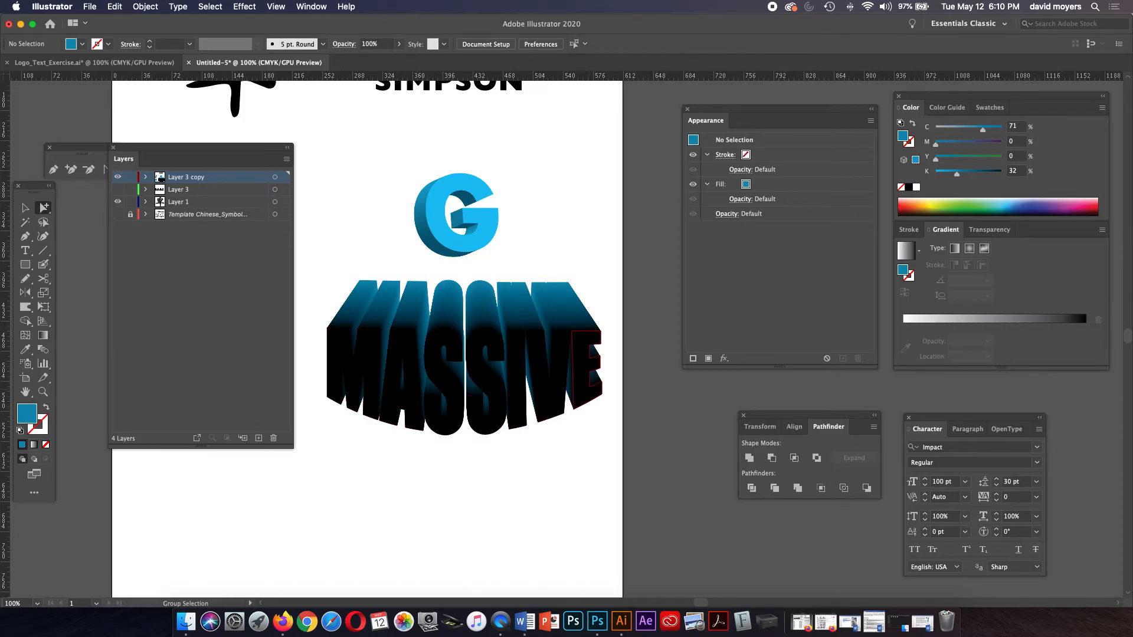
Step: Place a separate copy of the black MASSIVE letters in front of the blend and fill it with orange-red, C 0, M 76, Y 82, K 0
key("super")
left_click(485, 381, "super")
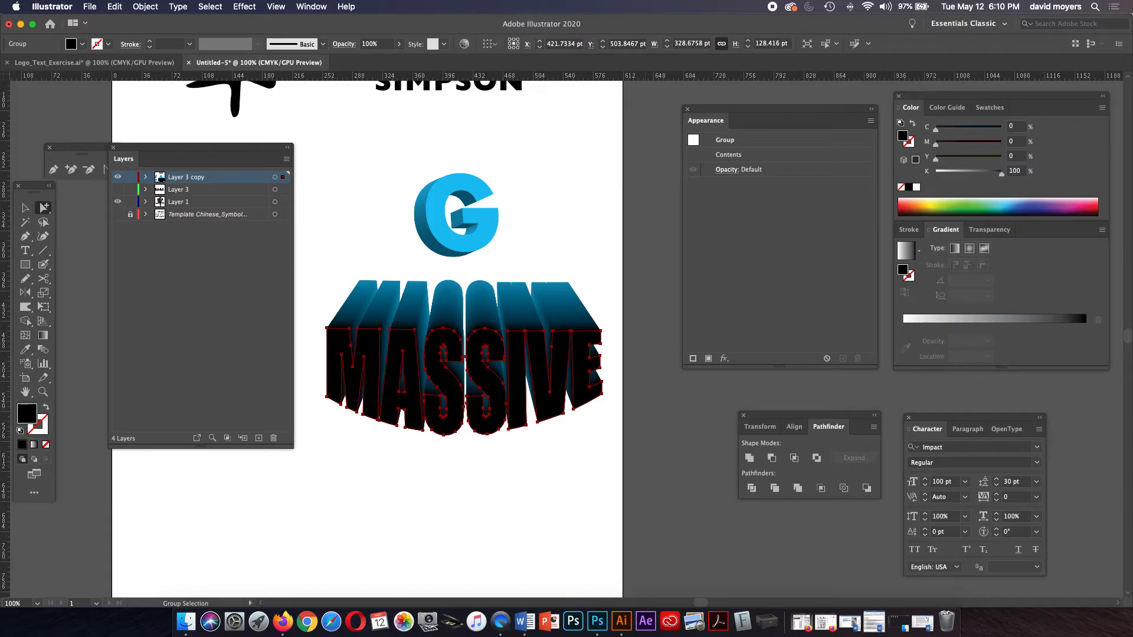
left_click(913, 208)
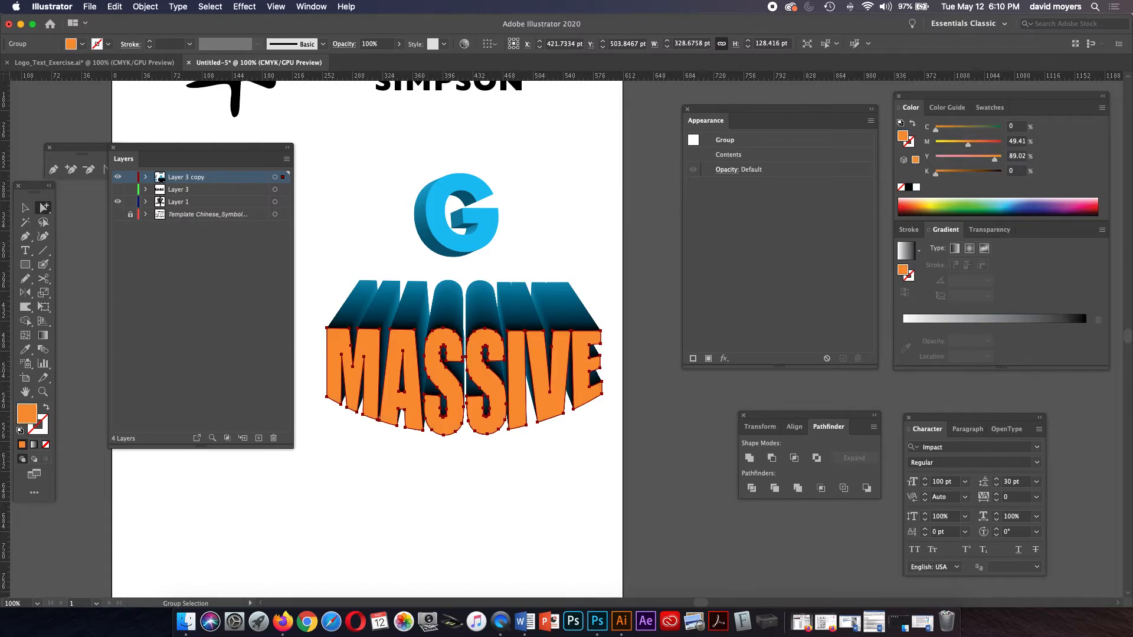
left_click_drag(968, 143, 990, 158)
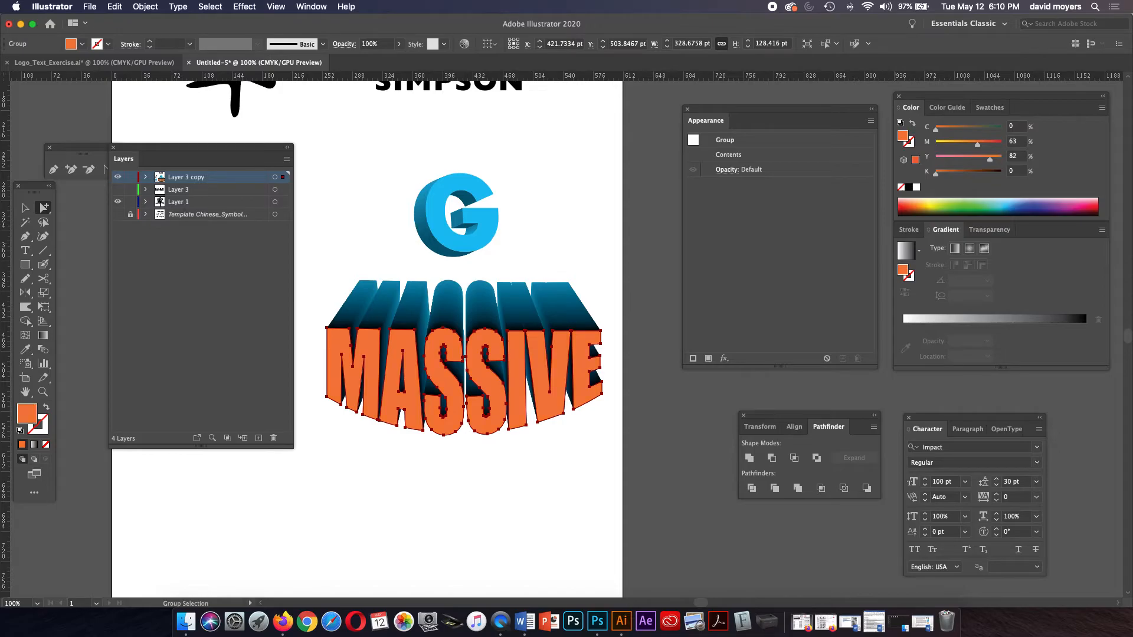
left_click_drag(978, 144, 986, 144)
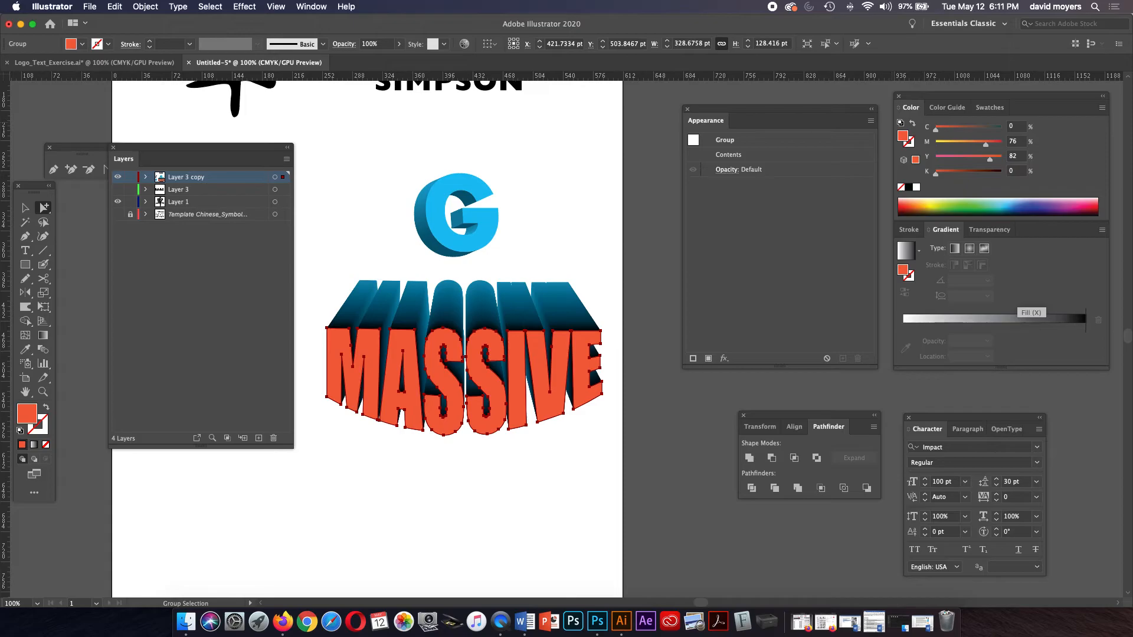
Step: Give the front MASSIVE letters a white-to-orange-red linear gradient, removing the black stop and placing the orange-red stop at 100%
left_click(1028, 319)
mouse_move(1085, 326)
left_mouse_down()
mouse_move(1085, 354)
mouse_move(1085, 326)
mouse_move(1073, 327)
left_mouse_up()
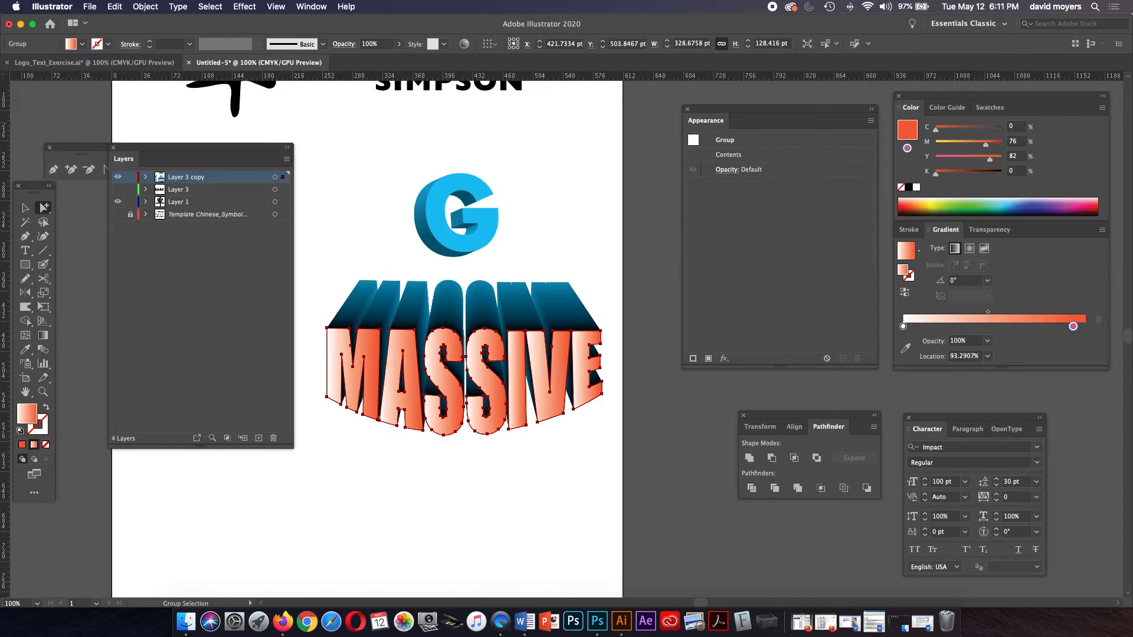
key("super+z")
left_click(1078, 327)
left_click_drag(1078, 326, 1072, 326)
left_click(1085, 326)
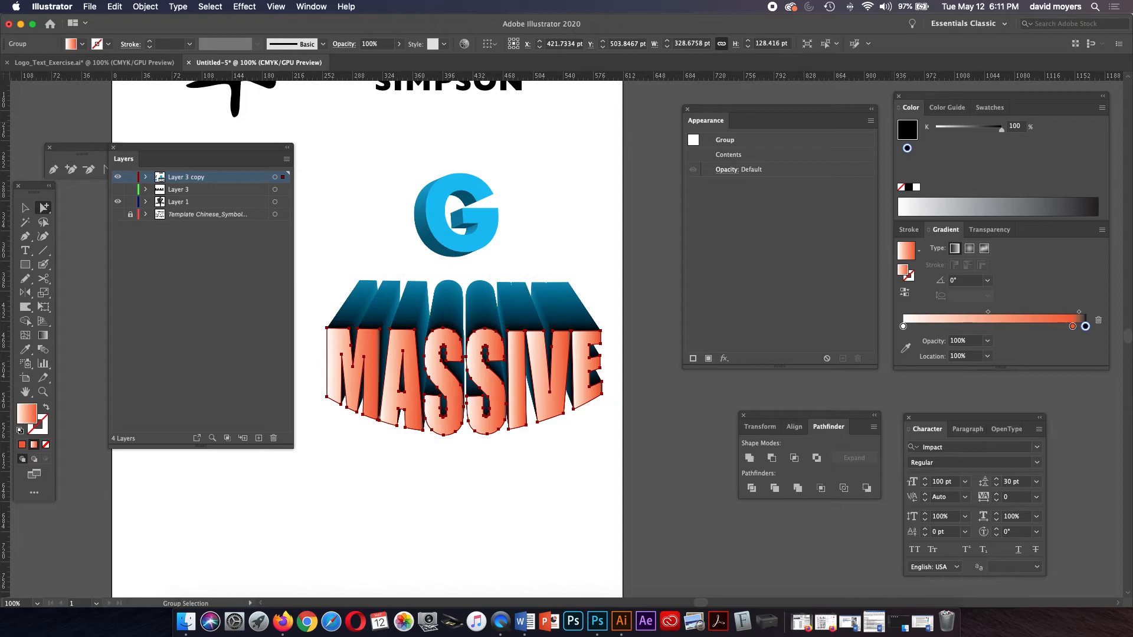
key("Delete")
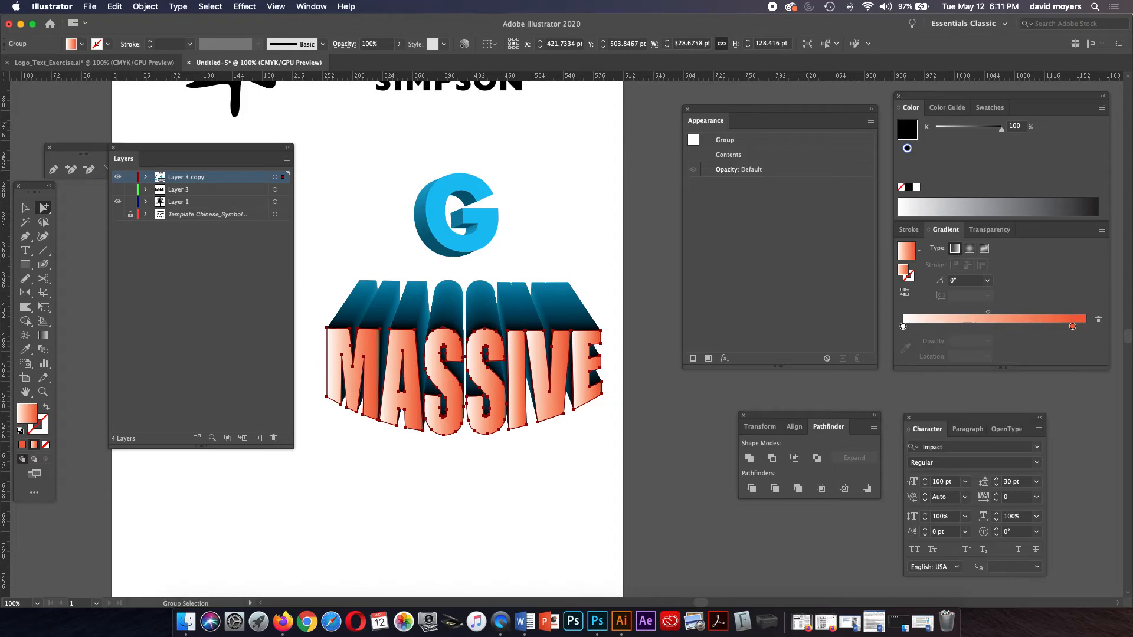
left_click_drag(1073, 326, 1085, 326)
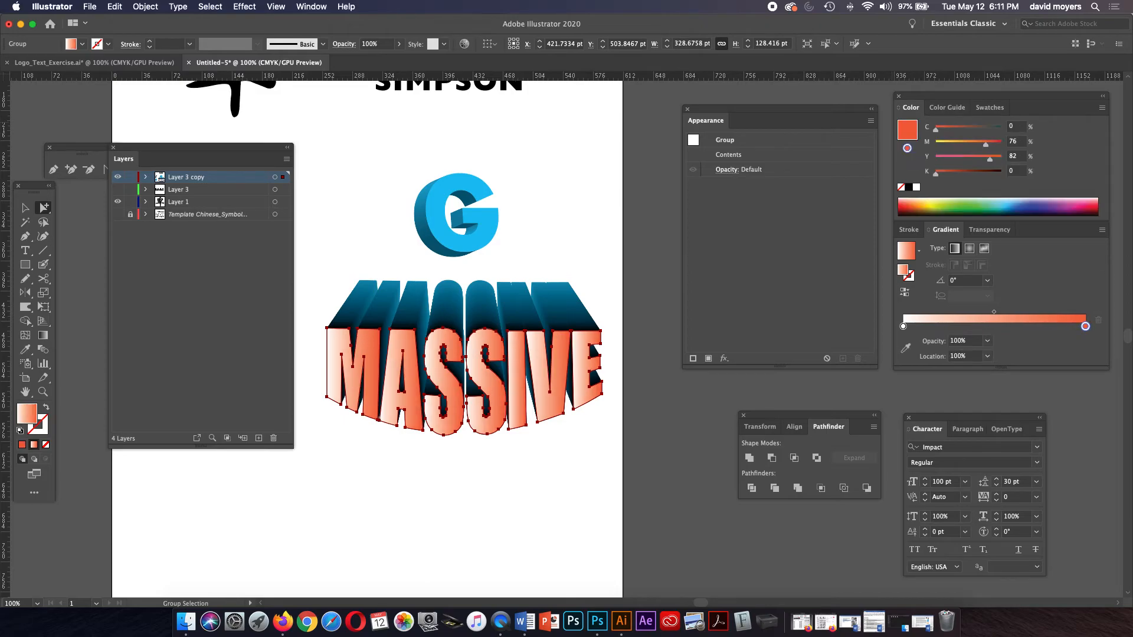
Step: Recolor the gradient's starting stop to C 0, M 76, Y 55, K 0 and its ending stop to C 0, M 100, Y 82, K 0
left_click(903, 326)
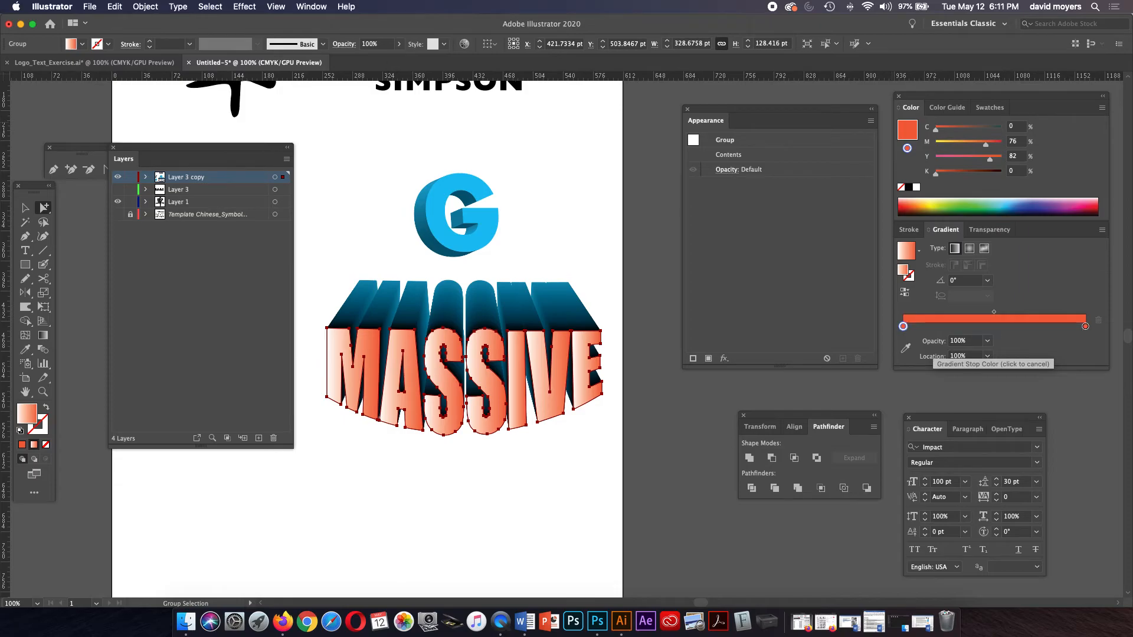
mouse_move(903, 326)
left_mouse_down()
mouse_move(923, 327)
mouse_move(903, 326)
left_mouse_up()
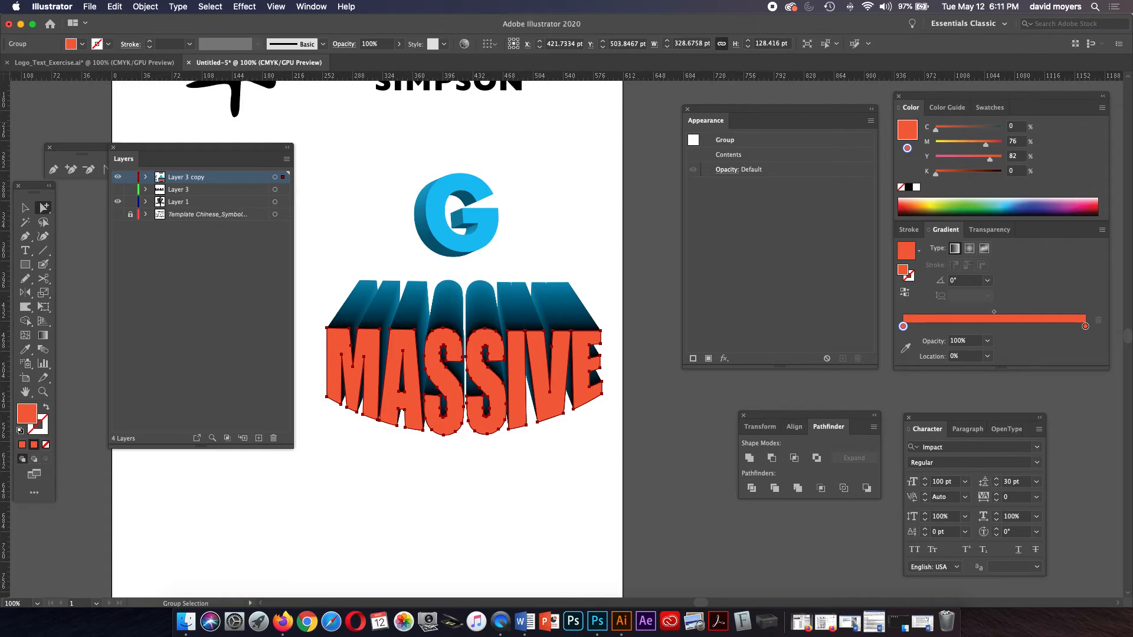
left_click(1086, 327)
left_click_drag(987, 143, 1004, 143)
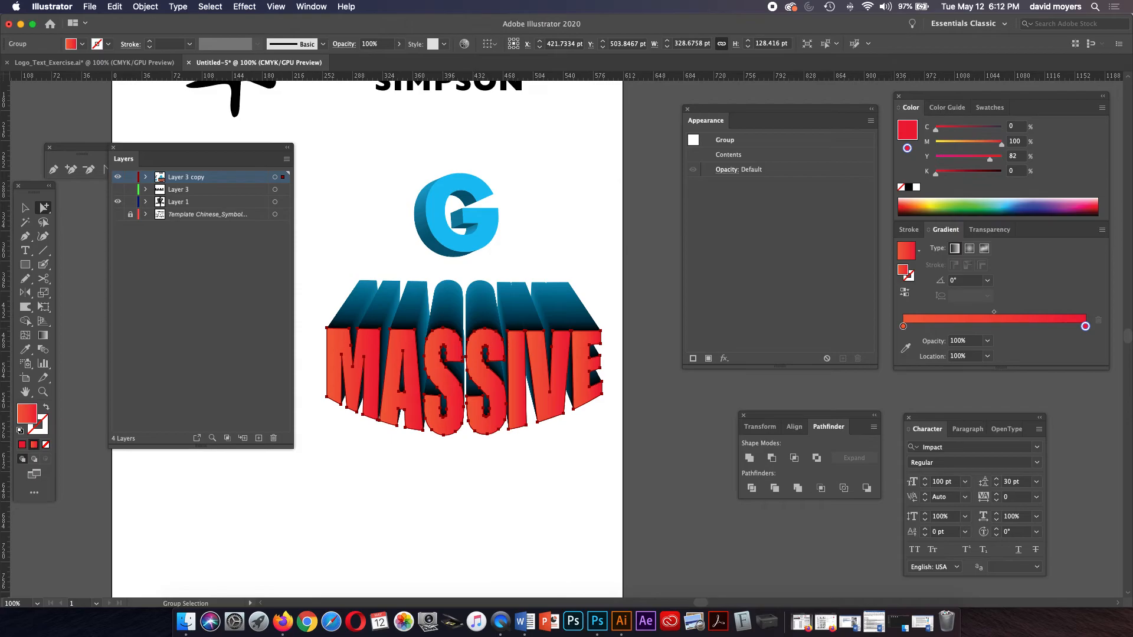
left_click(903, 327)
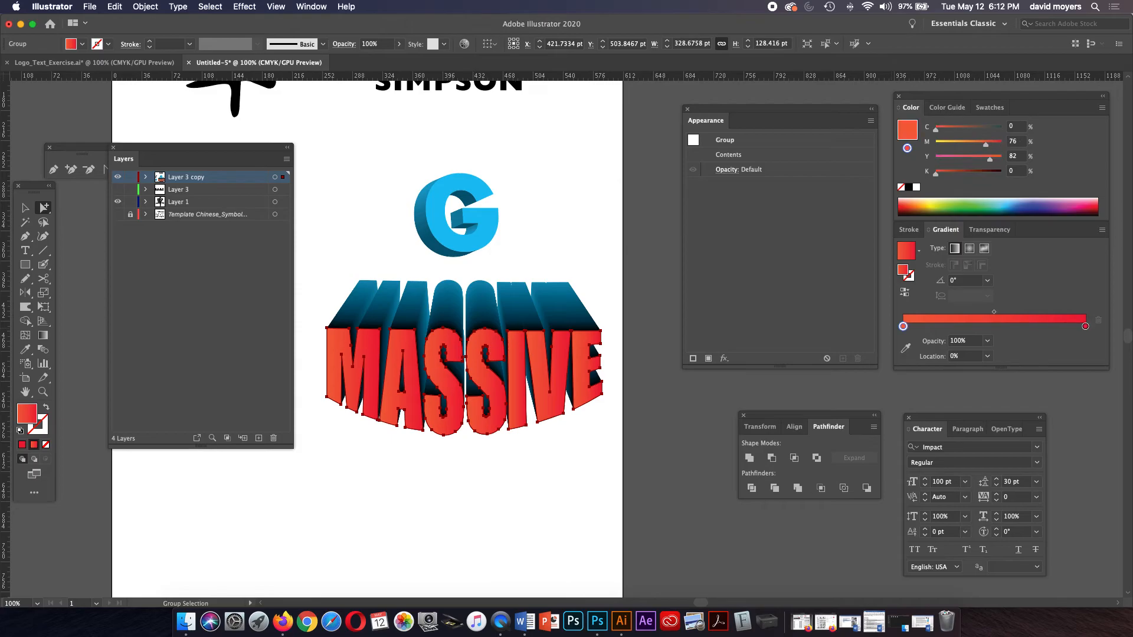
left_click_drag(990, 158, 972, 159)
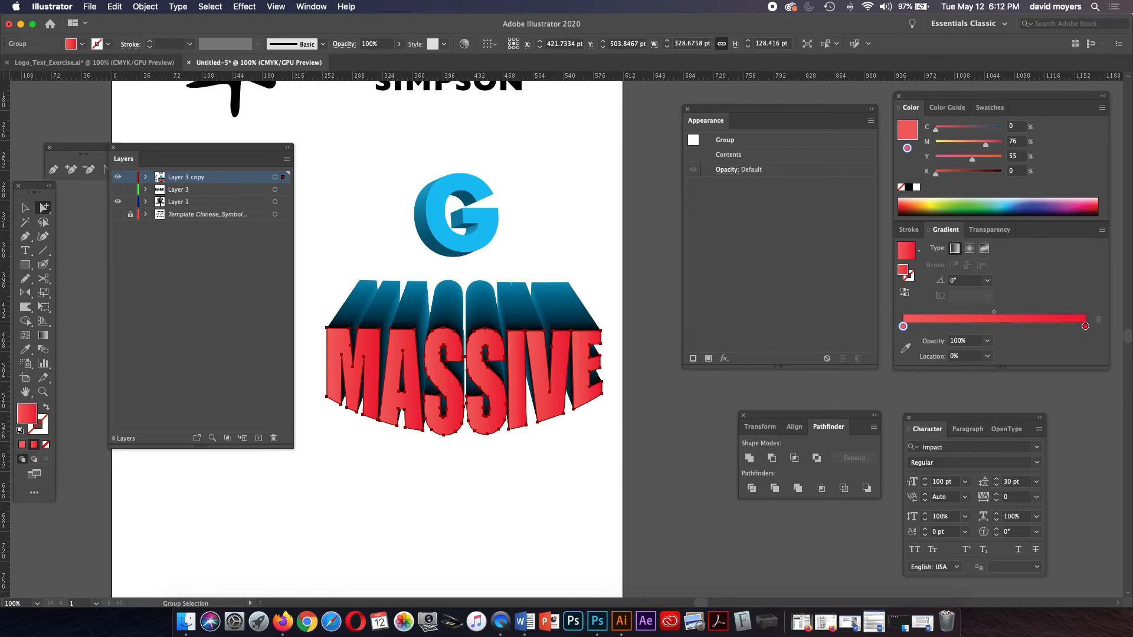
Step: Redirect the front MASSIVE letters' gradient to run vertically from the letters' base to their tops, at about 91°, and deselect them
key("g")
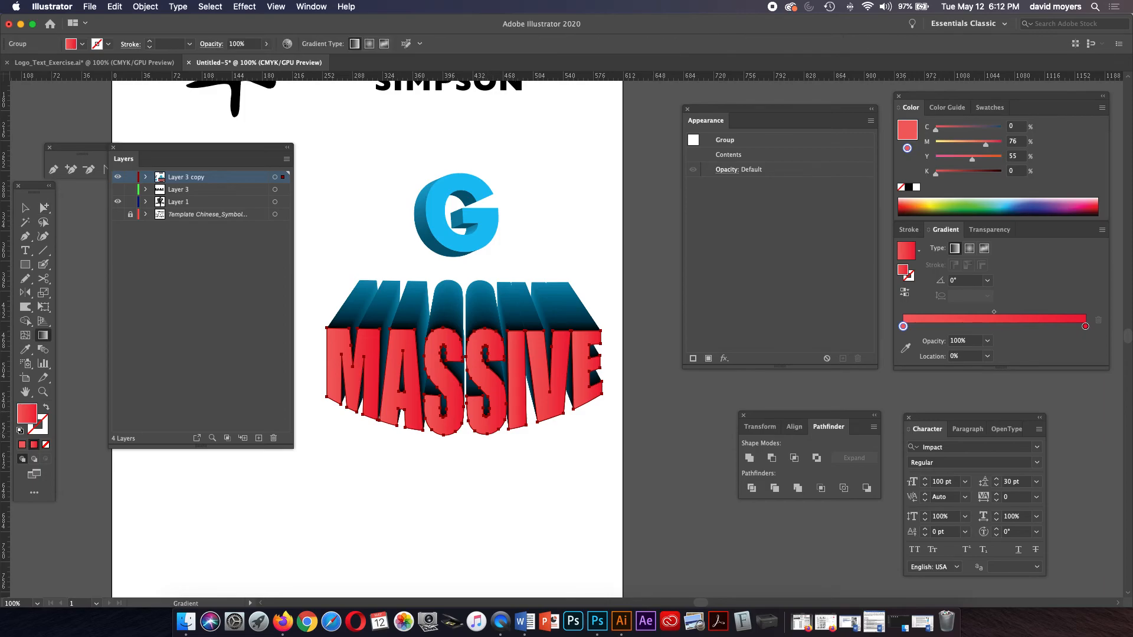
left_click_drag(463, 419, 464, 337)
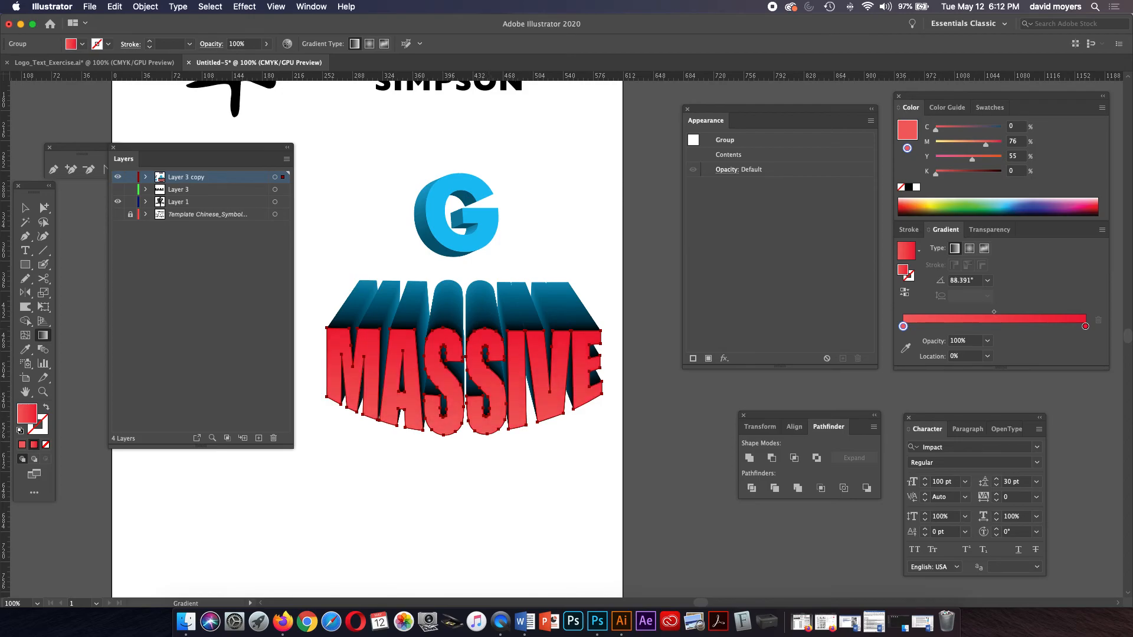
left_click_drag(464, 435, 464, 332)
left_click(44, 208)
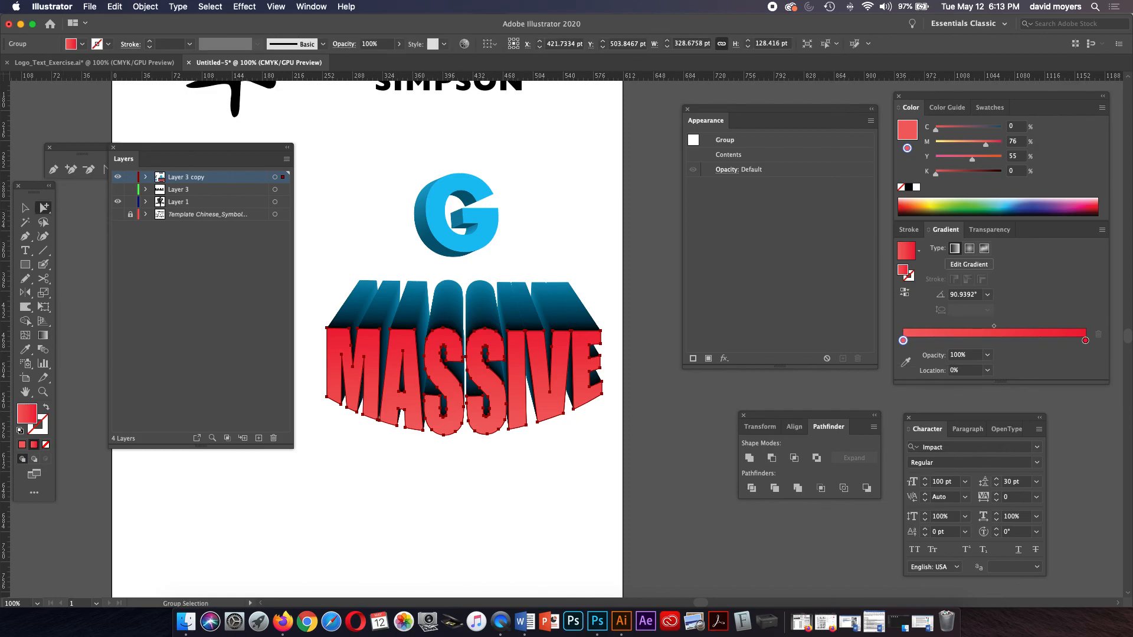
key("super+shift+a")
Step: Compare the lettering with the MASSIVE example in the Logo_Text_Exercise.ai document, and return to the Untitled-5 document
key("space")
left_click_drag(421, 403, 525, 400)
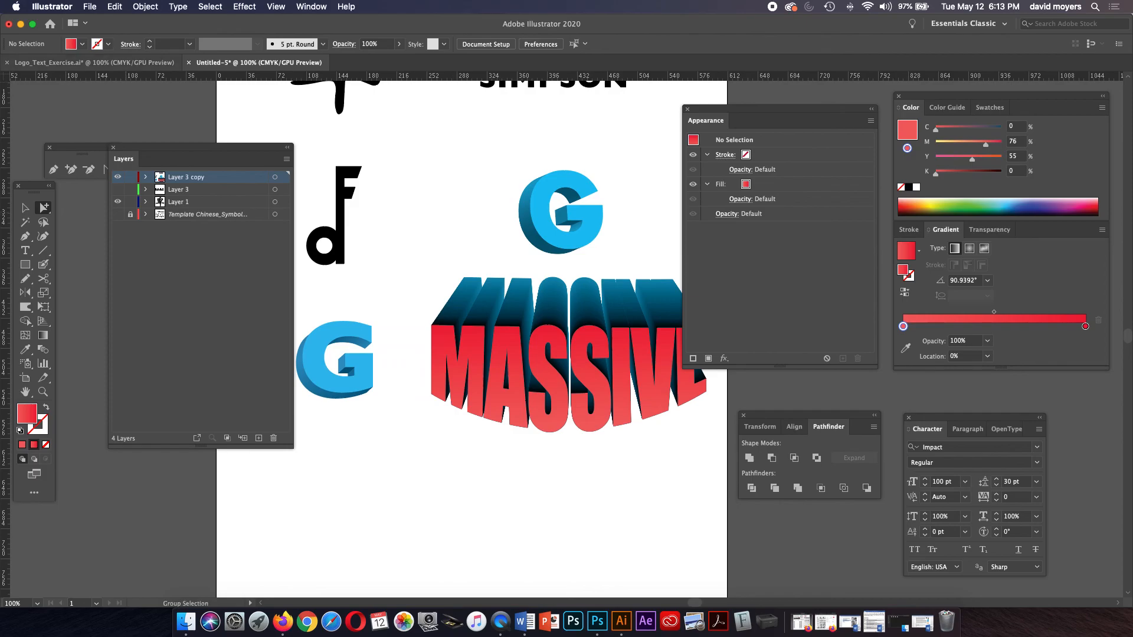
left_click(35, 62)
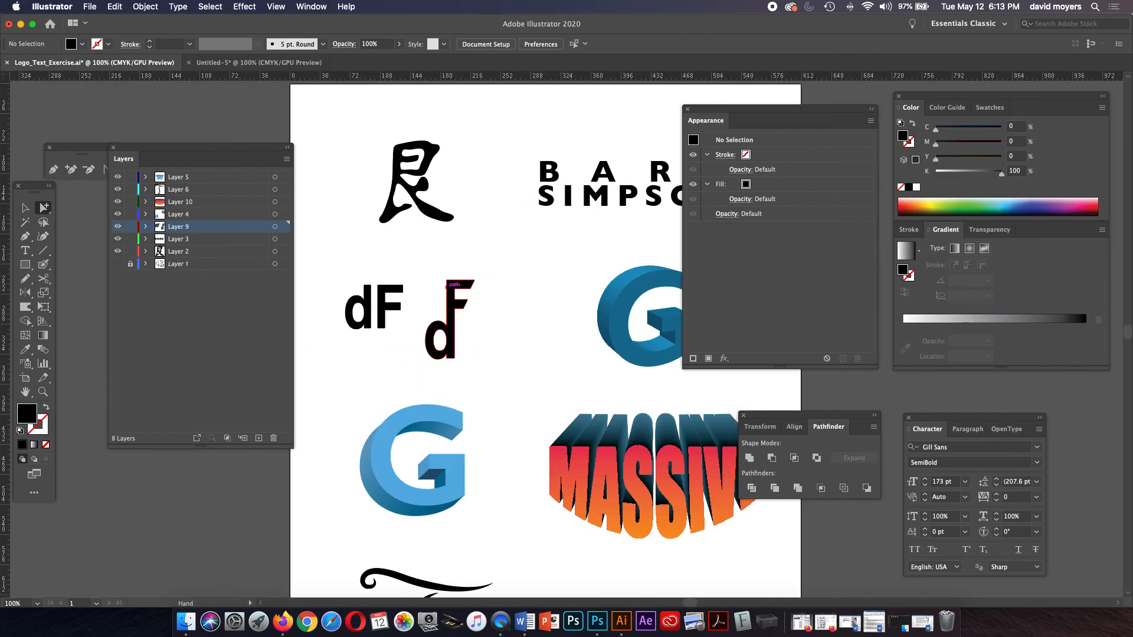
left_click_drag(447, 285, 311, 245)
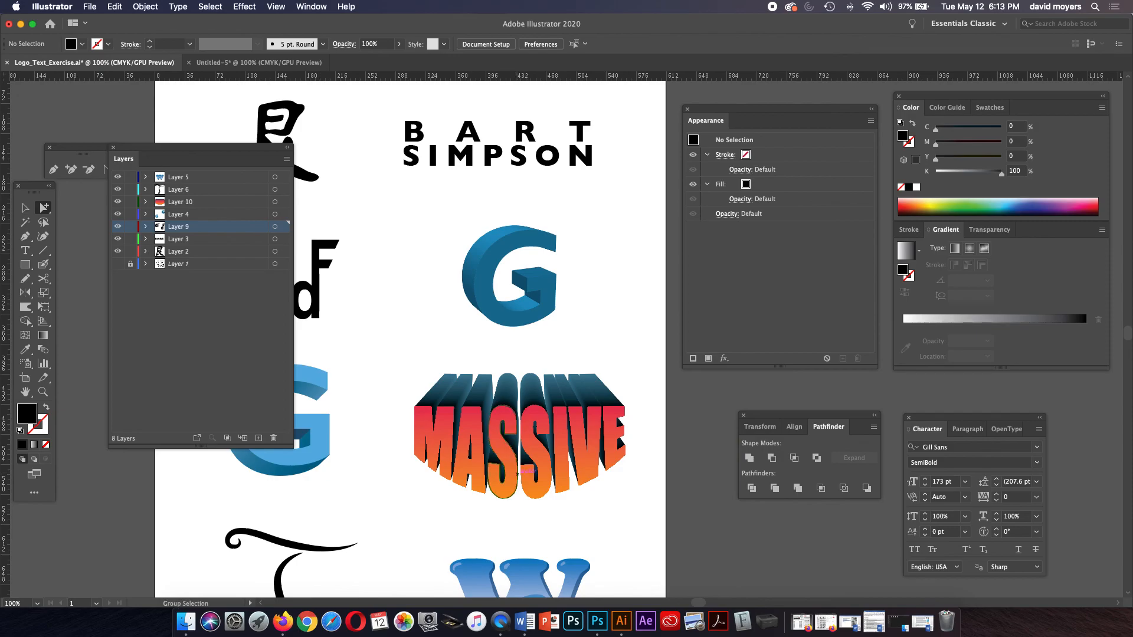
left_click(258, 62)
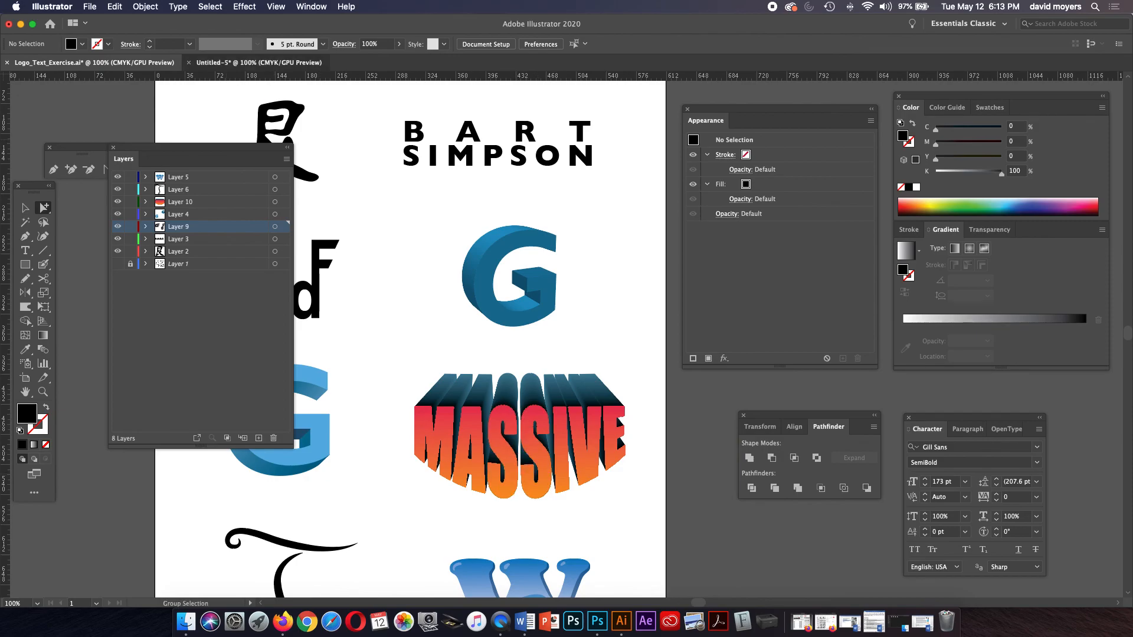